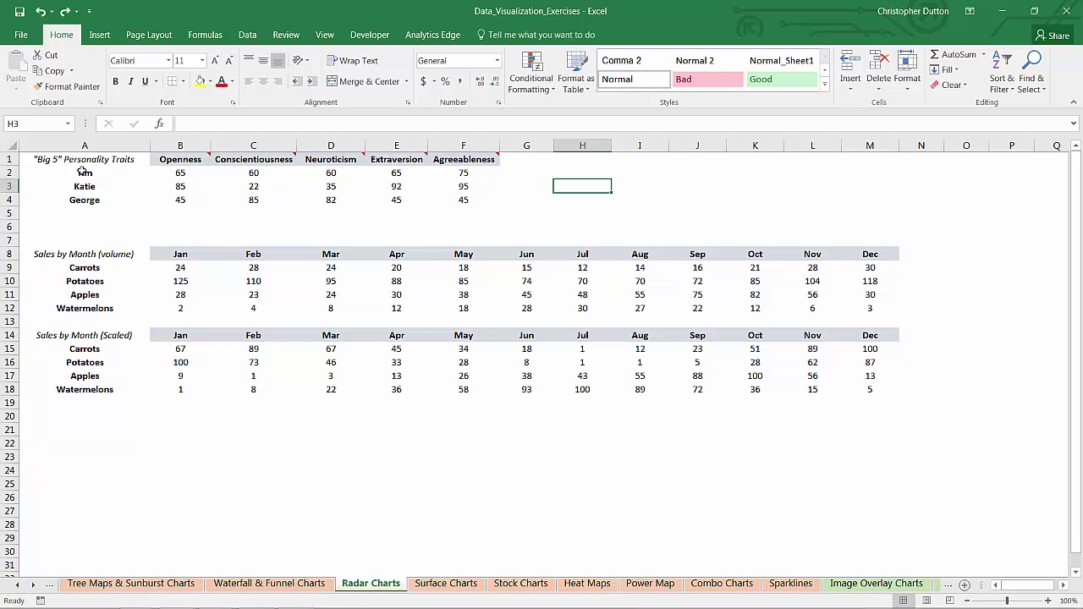
Review the Big 5 personality trait headers with their comments, the scores and the names in the first table.
left_click(180, 157)
key("shift+Right")
key("shift+Right")
key("shift+Right")
key("shift+Right")
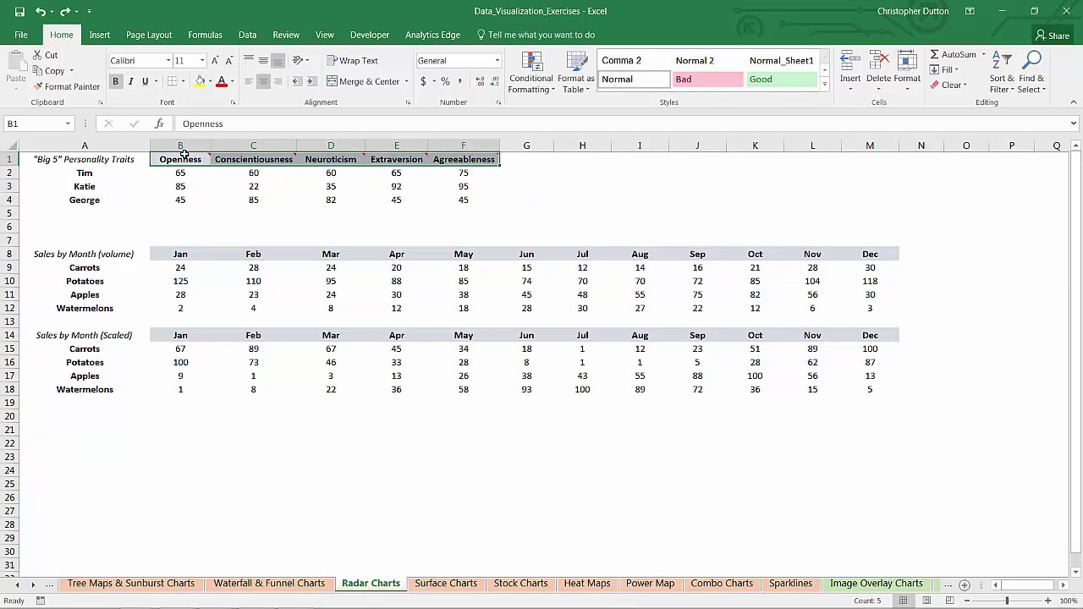
mouse_move(342, 161)
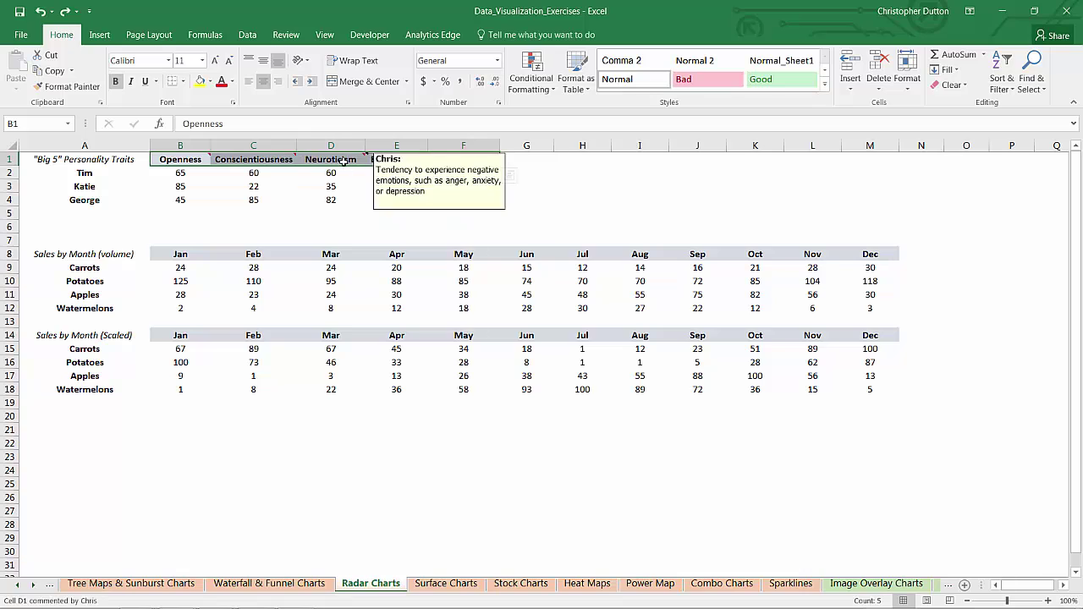
mouse_move(452, 163)
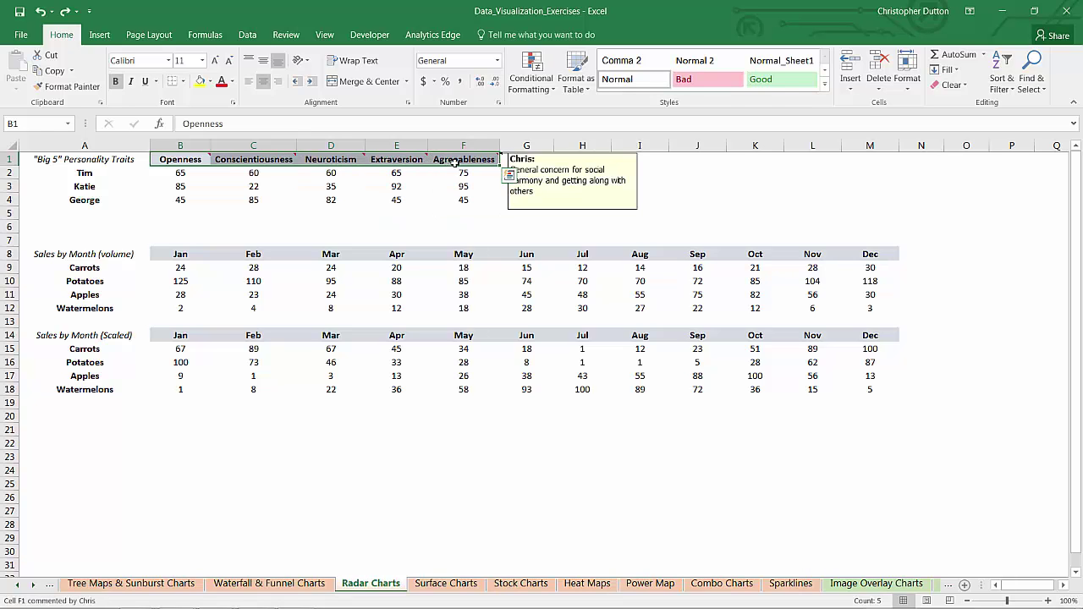
left_click(172, 175)
mouse_move(275, 170)
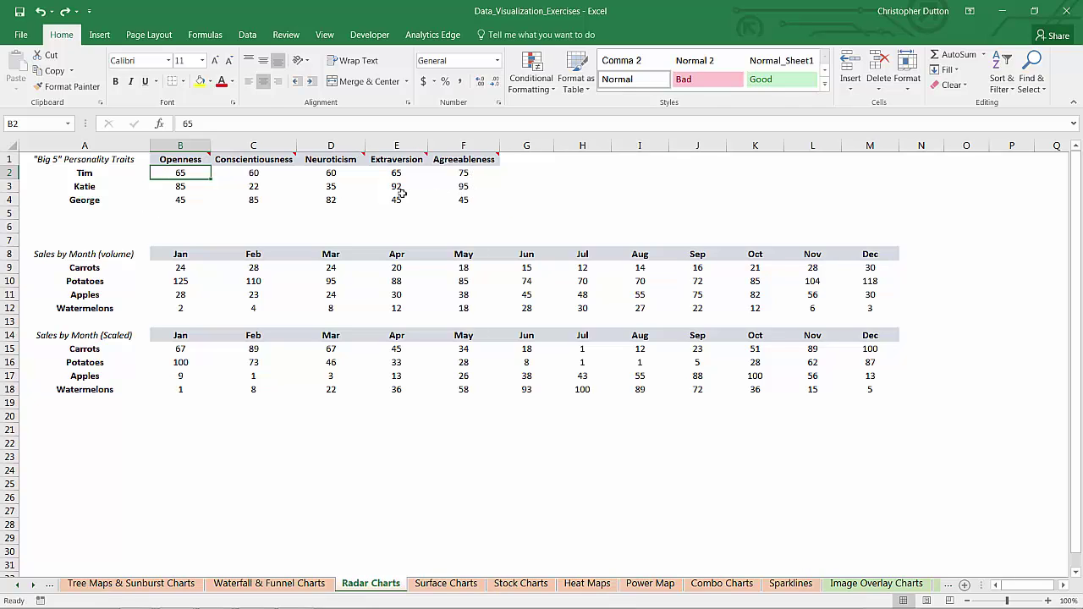
left_click_drag(96, 176, 100, 201)
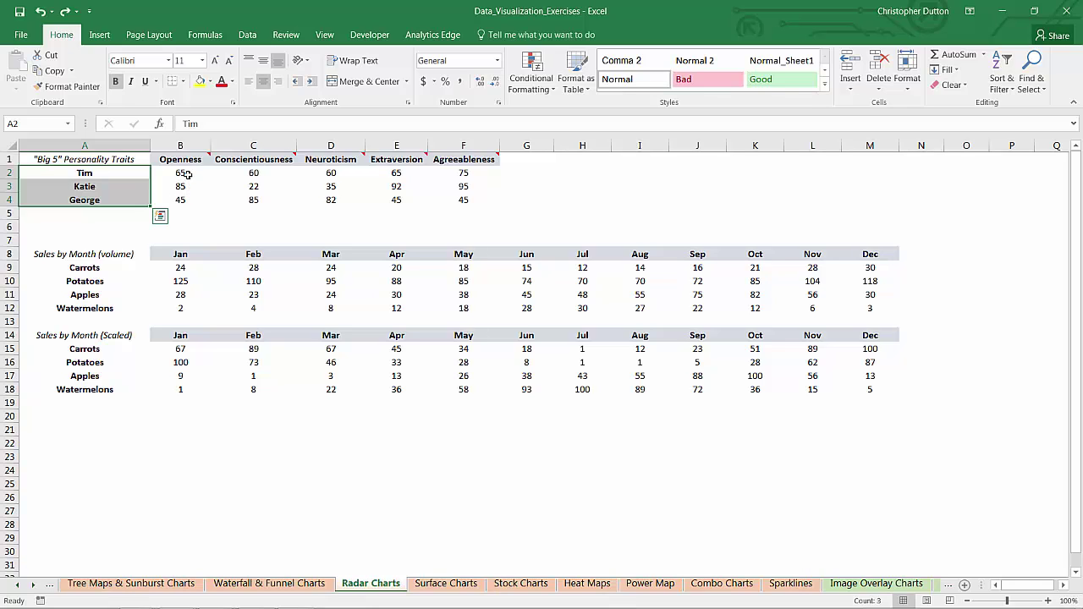
Insert a basic radar chart without markers from the personality traits table in A1:F4.
left_click(66, 159, "ctrl")
left_click_drag(66, 159, 495, 201)
left_click(98, 36)
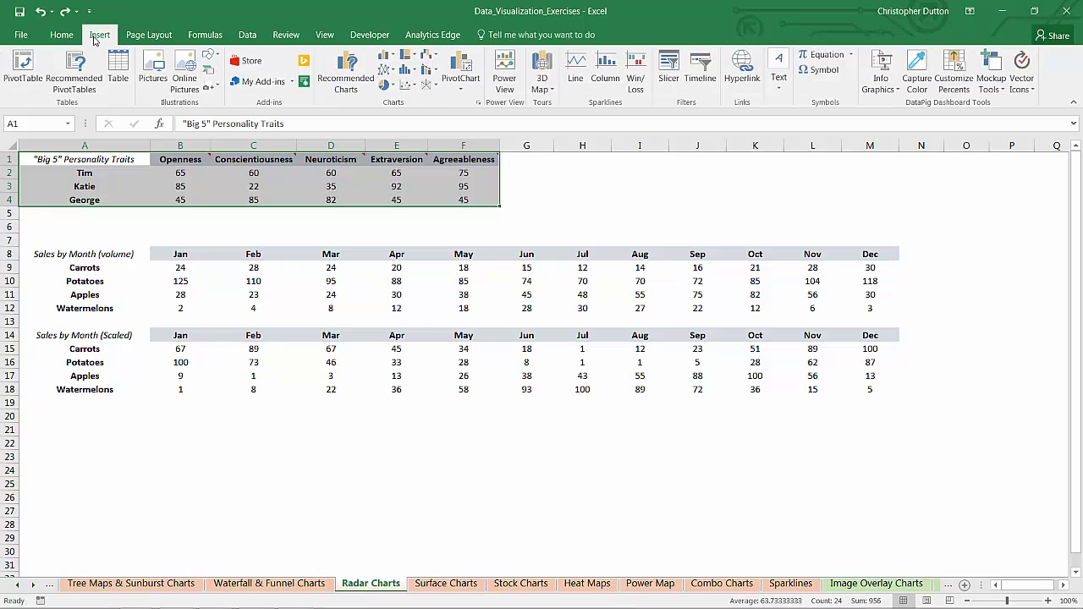
left_click(428, 87)
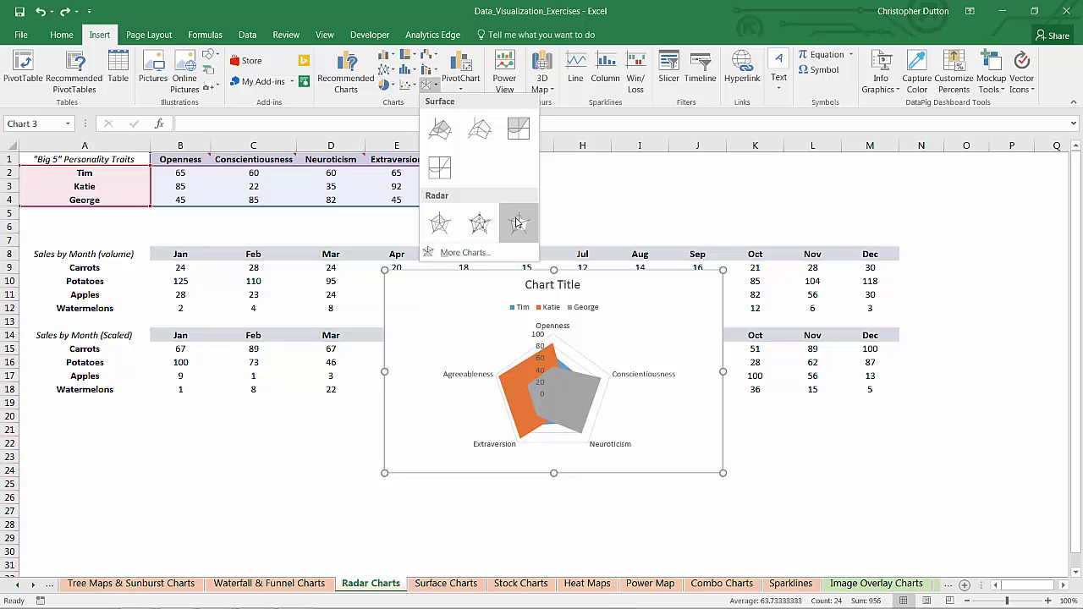
left_click(441, 225)
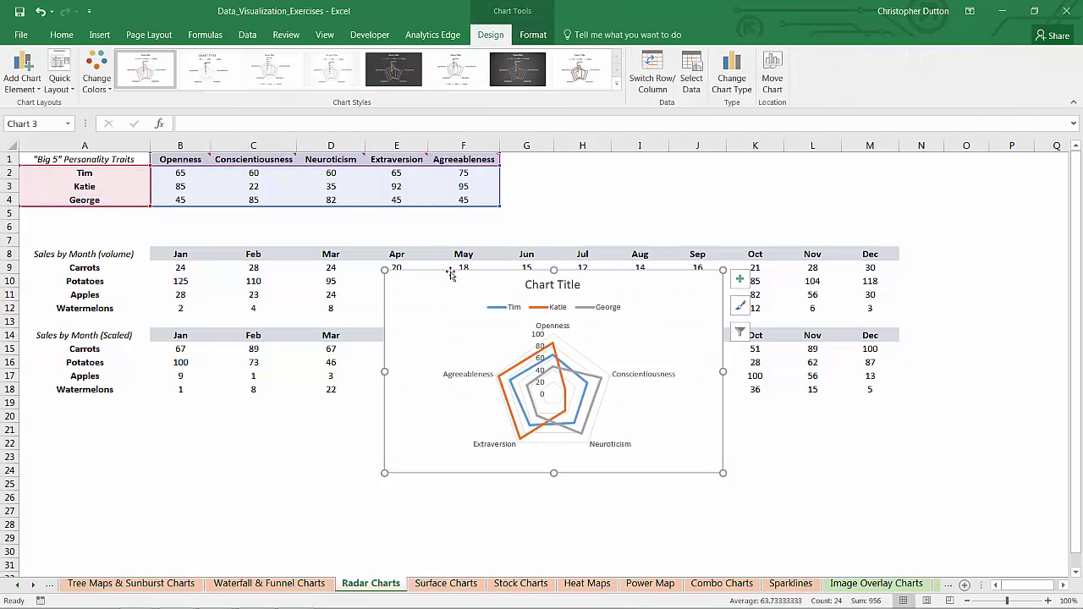
Delete the radar chart's title and position its legend at the bottom.
left_click(562, 280)
key("Delete")
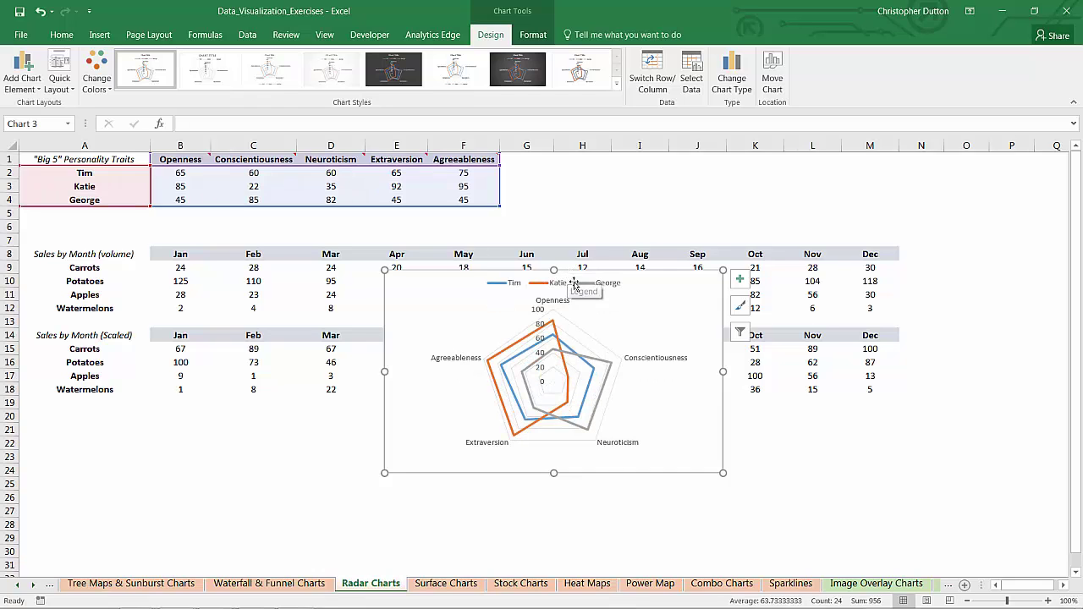
right_click(581, 288)
left_click(627, 401)
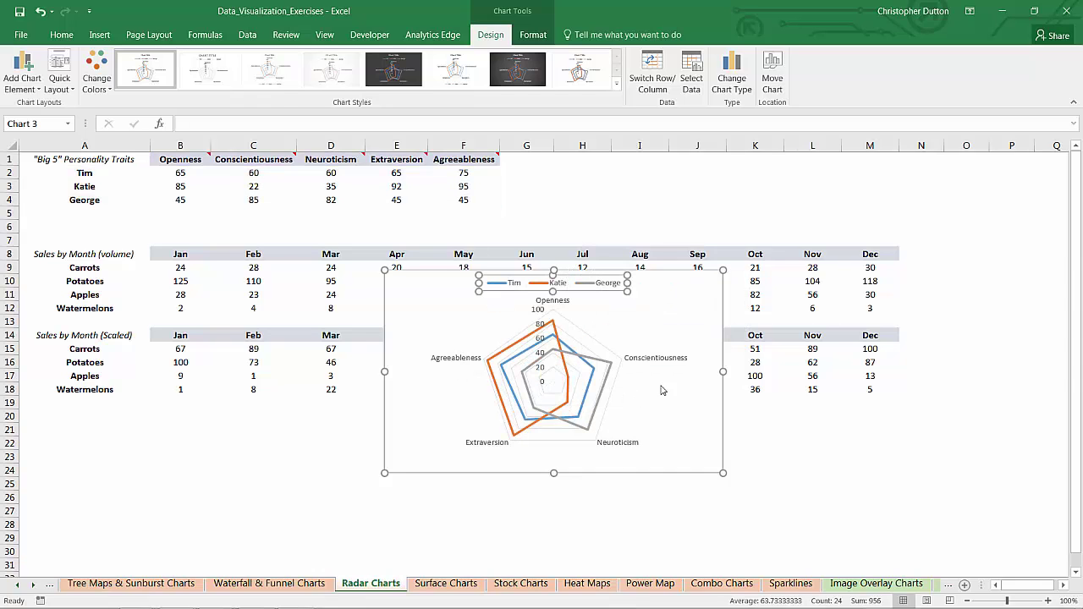
left_click(916, 273)
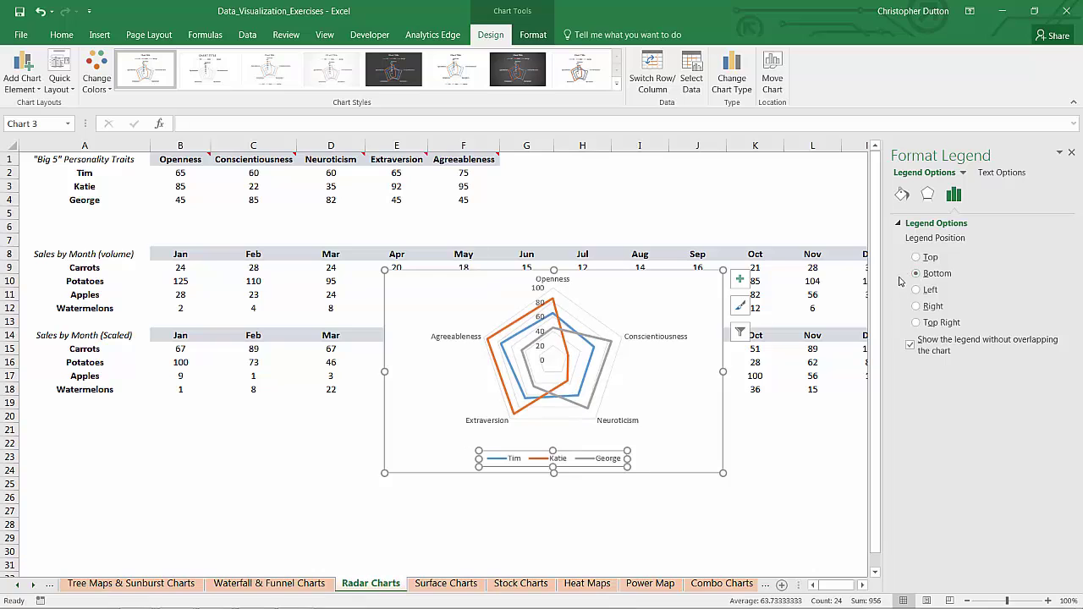
Delete the radar chart's value axis and format its major gridlines as a partly transparent solid line.
left_click(538, 294)
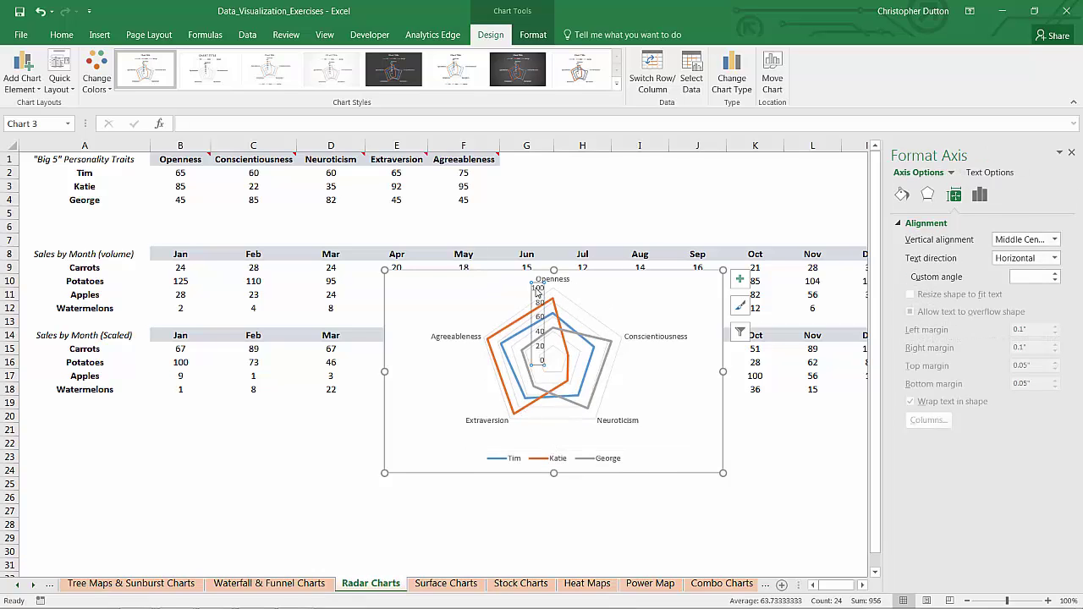
key("Delete")
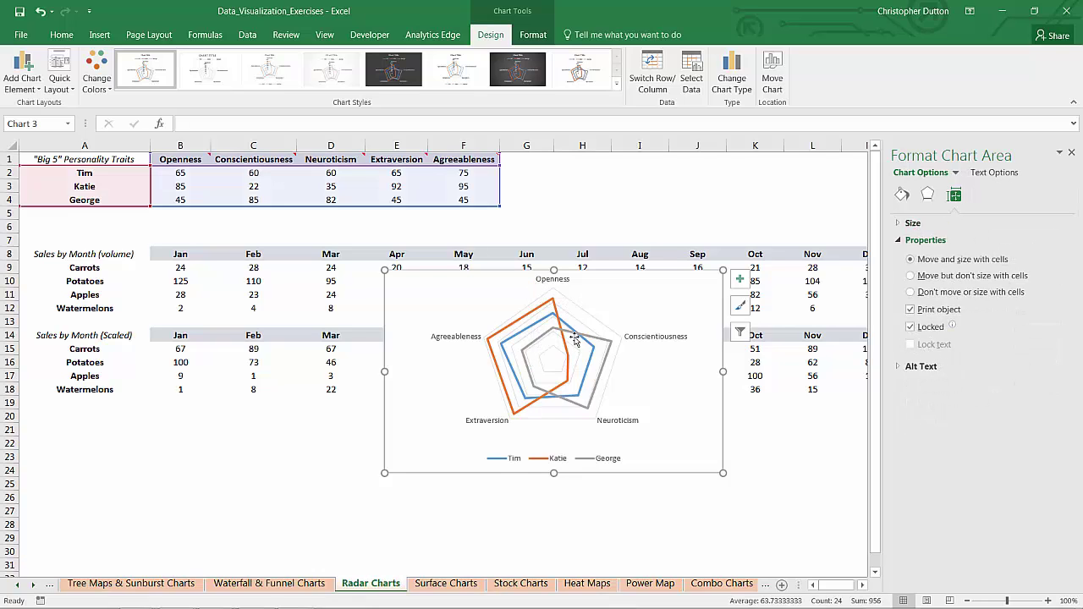
left_click(581, 326)
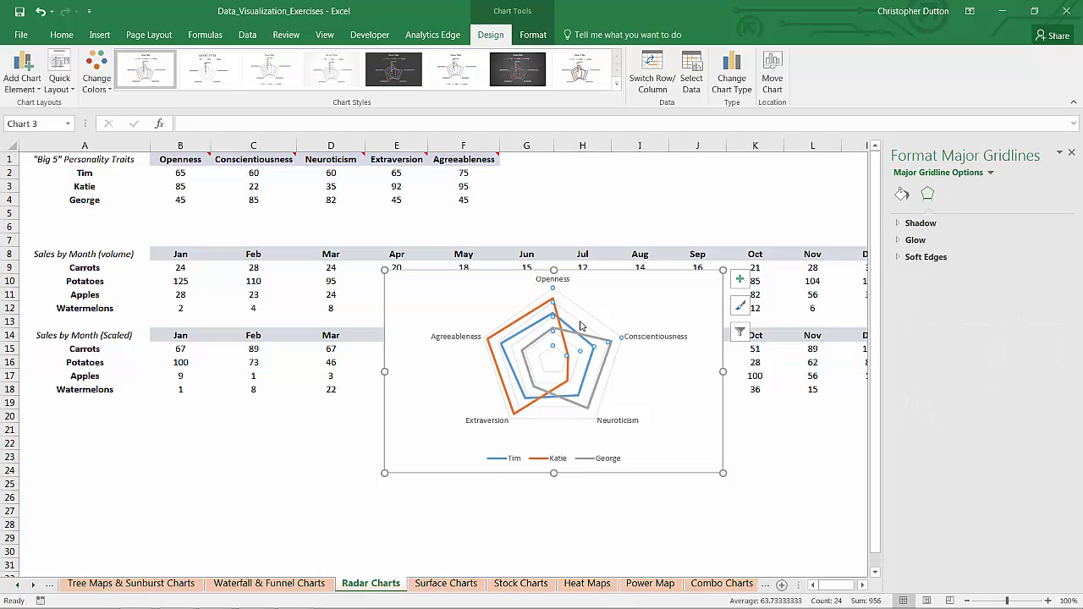
left_click(902, 195)
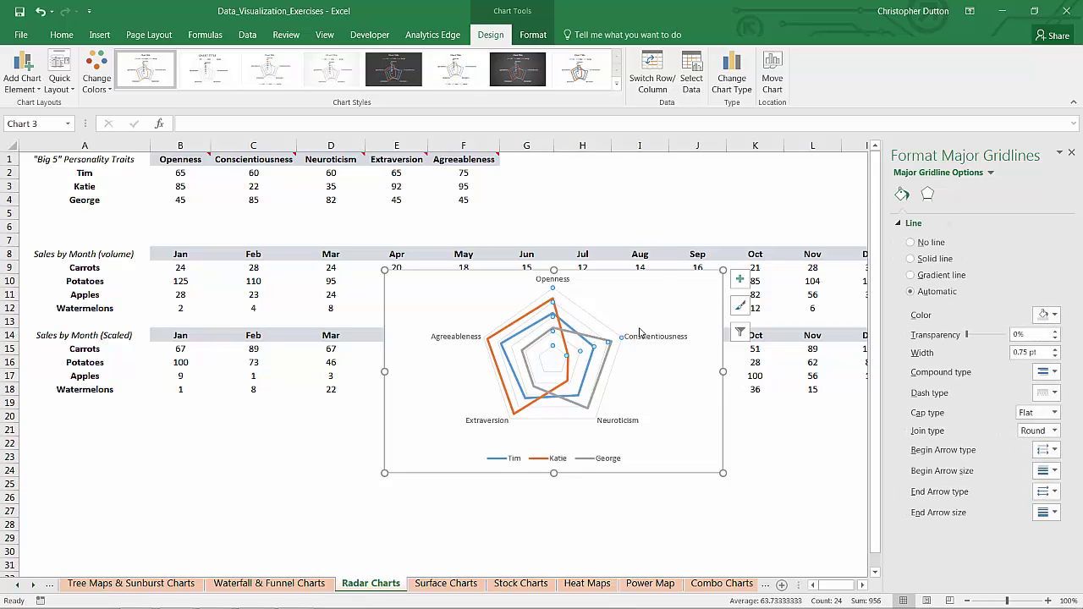
left_click(912, 259)
left_click_drag(968, 335, 982, 339)
left_click(1071, 152)
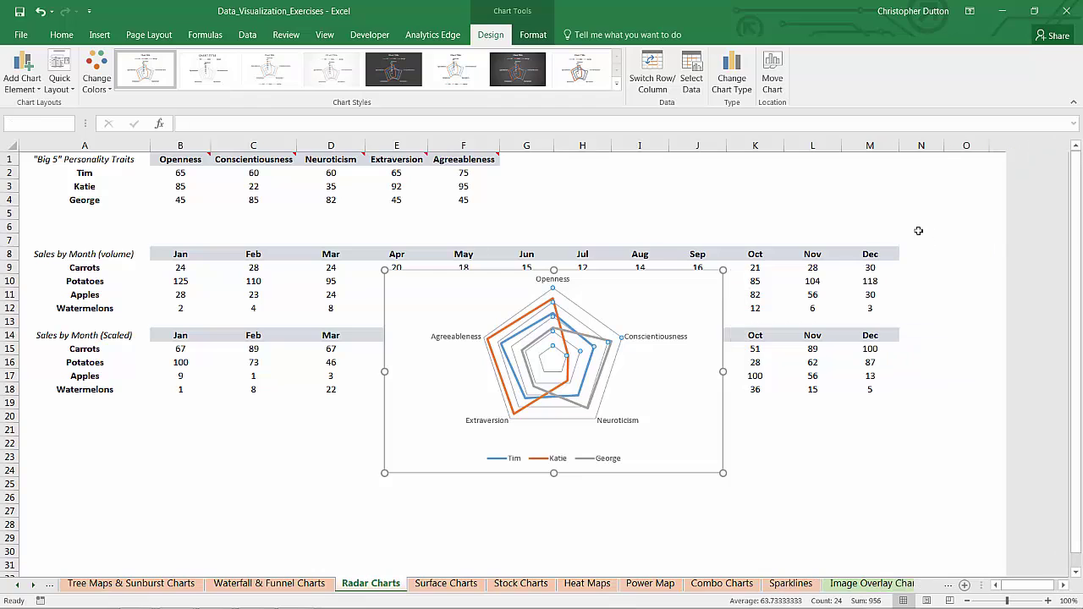
Move the radar chart beside the personality traits table and insert three blank rows at row 6.
left_click_drag(720, 416, 844, 308)
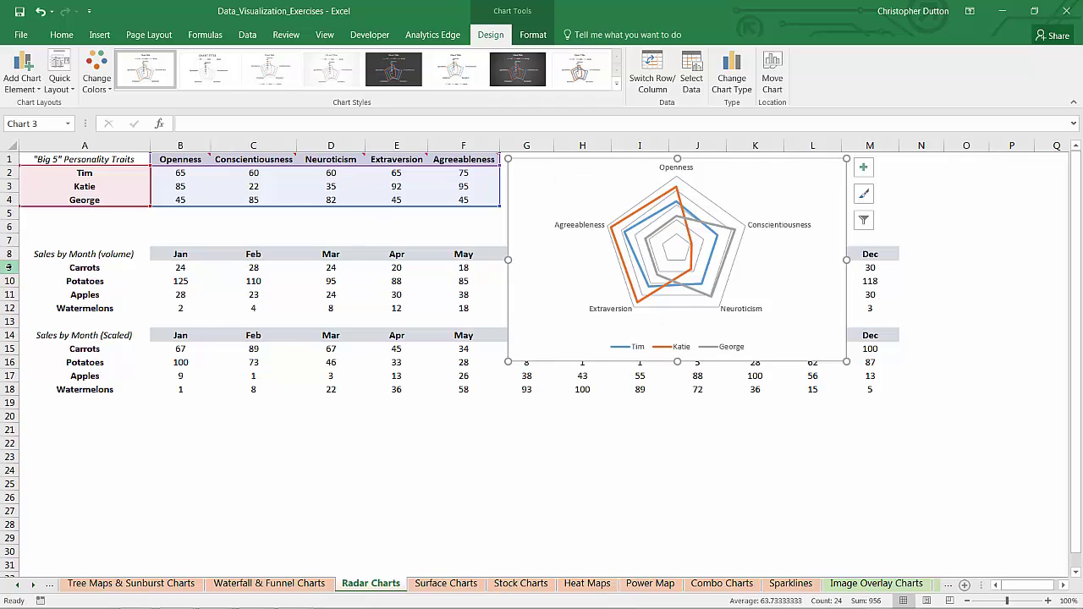
left_click(8, 226)
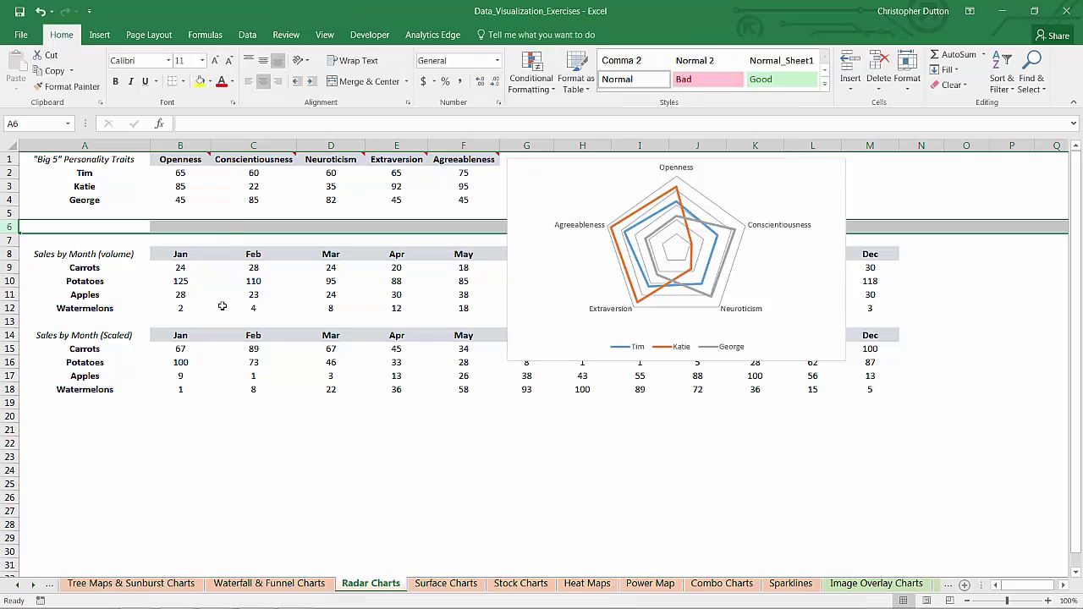
right_click(10, 226)
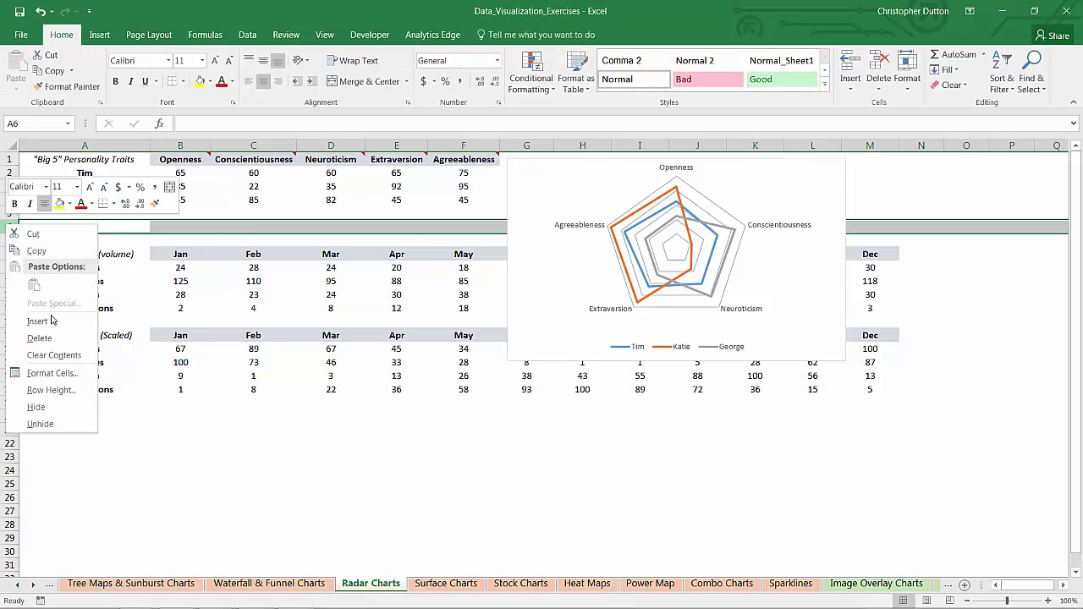
left_click(52, 321)
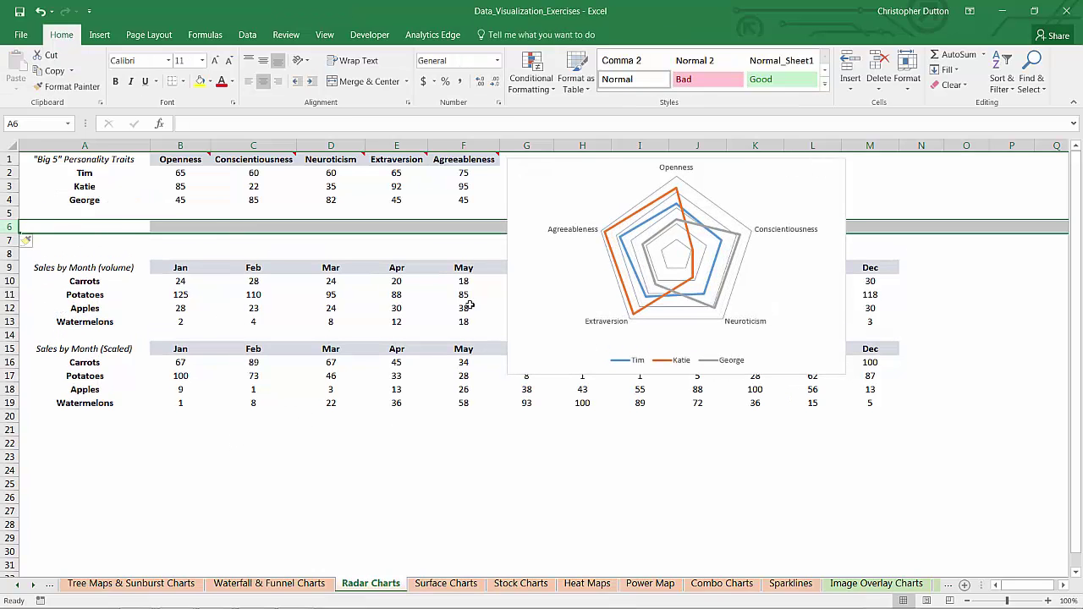
key("ctrl+shift+plus")
key("ctrl+shift+plus")
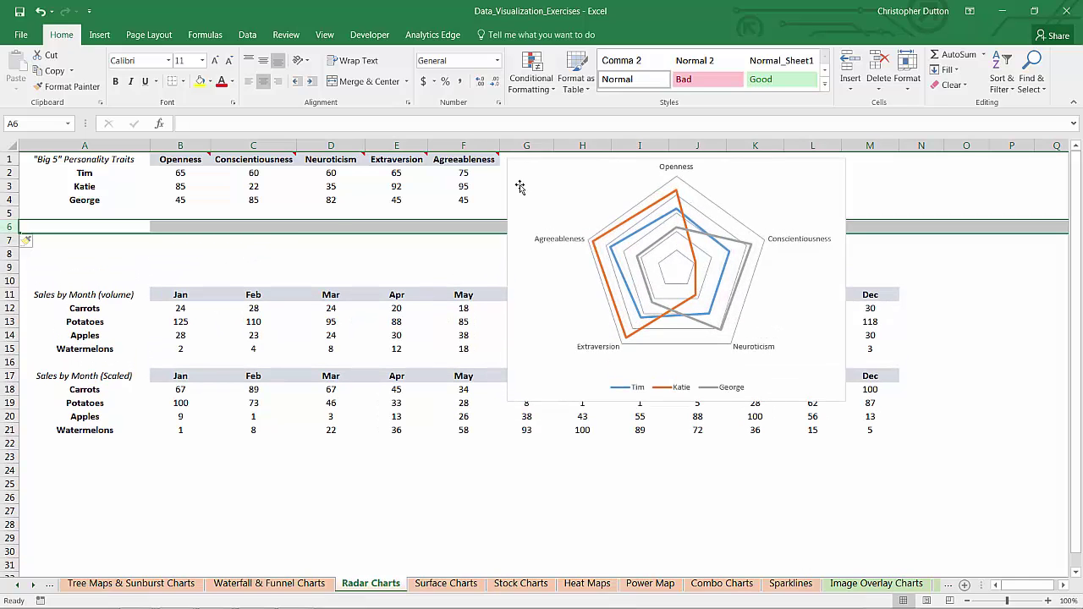
Set the radar chart's properties to Don't move or size with cells.
right_click(514, 178)
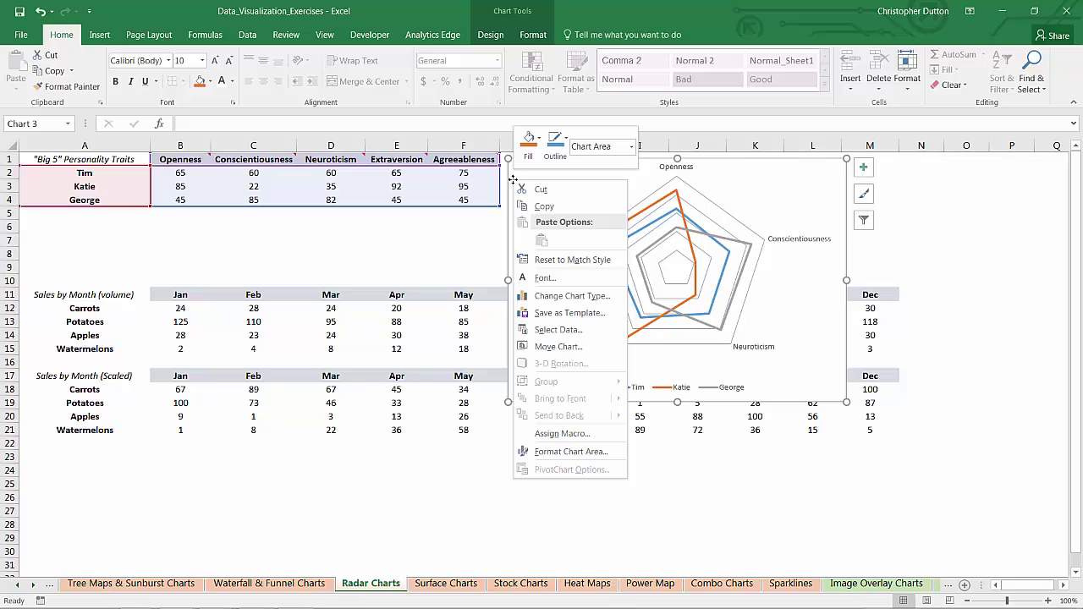
left_click(565, 461)
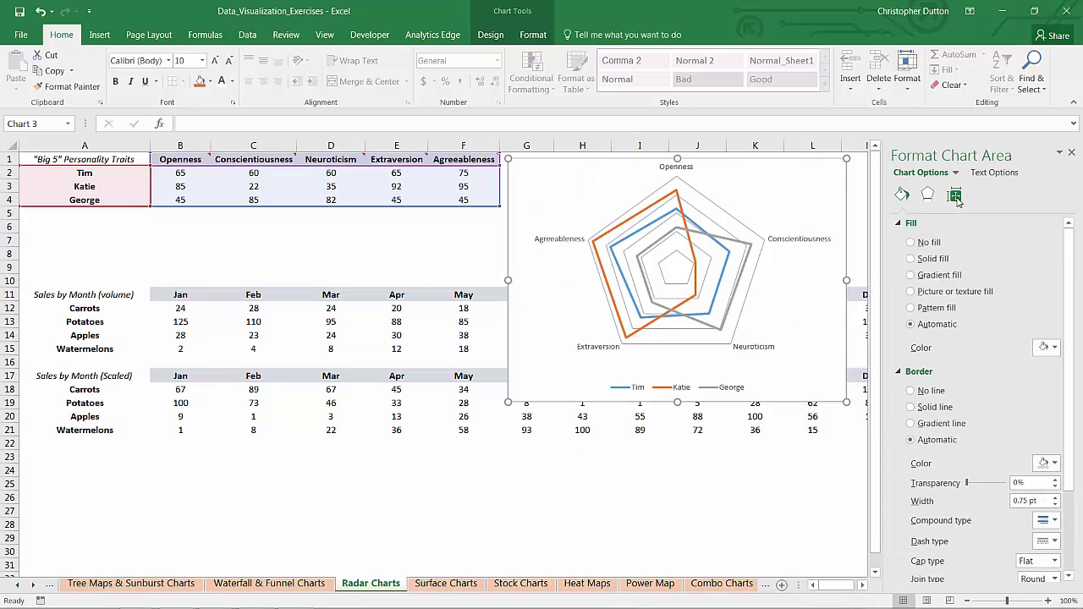
left_click(955, 197)
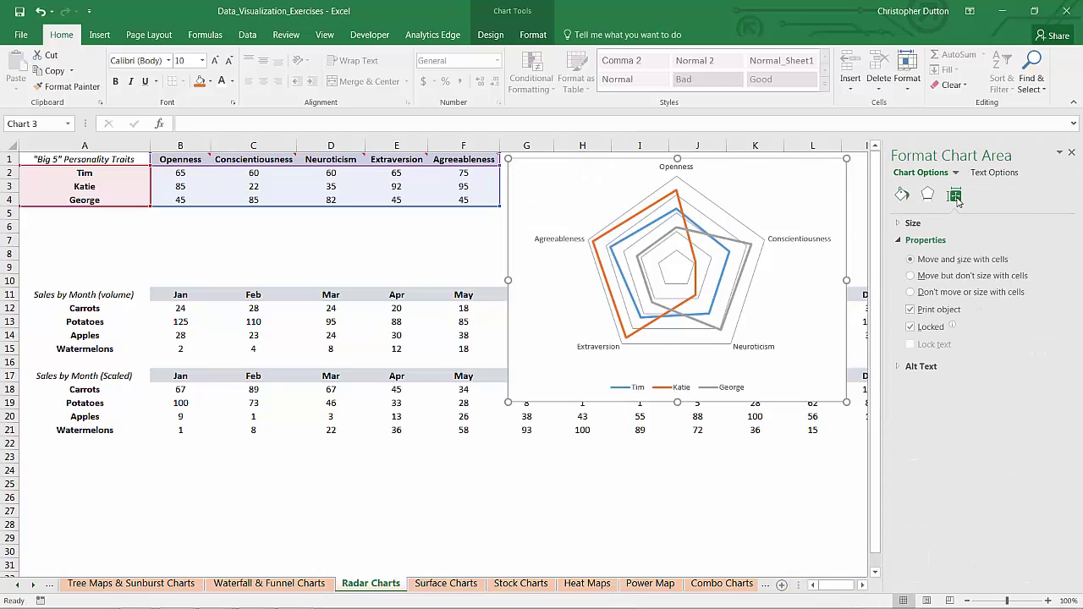
left_click(911, 293)
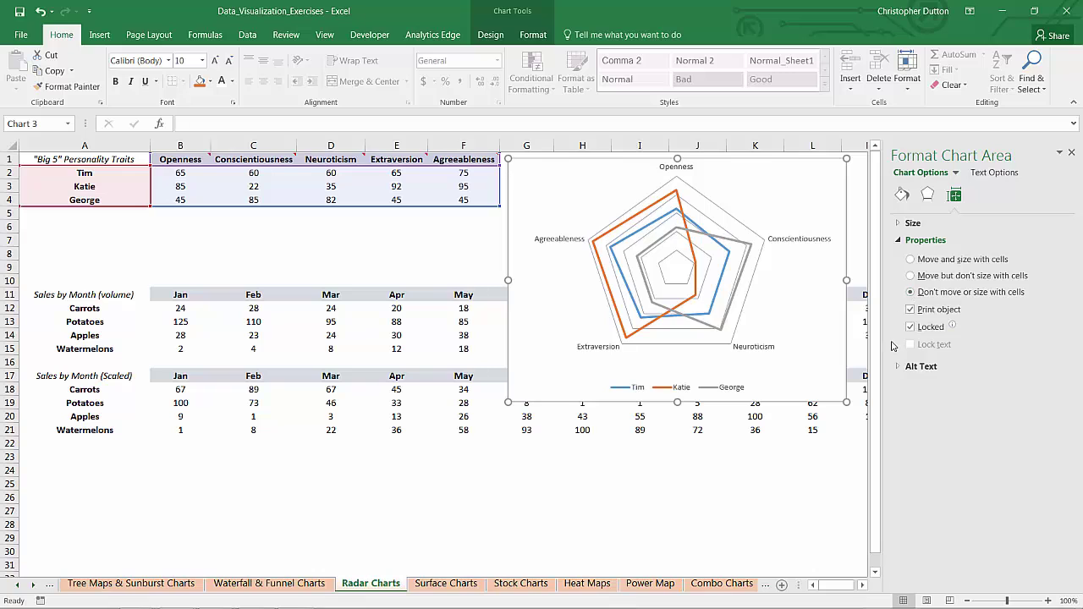
Insert ten blank rows at row 8 to push the monthly sales tables below the chart, then close the formatting pane.
right_click(6, 253)
left_click(34, 350)
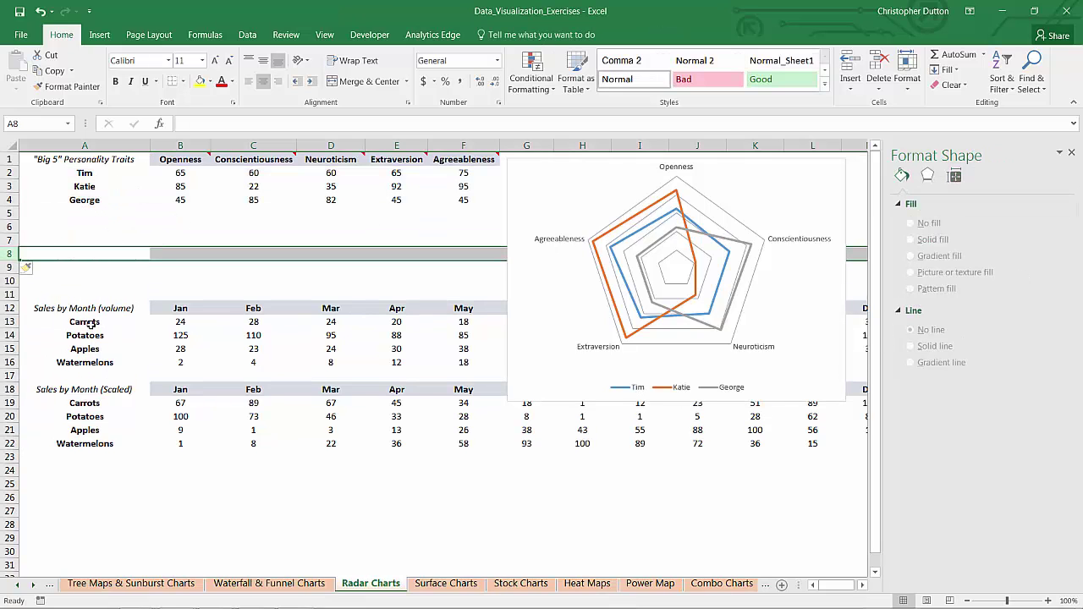
key("F4")
key("F4")
key("F4")
key("F4")
key("F4")
key("F4")
key("F4")
key("F4")
key("F4")
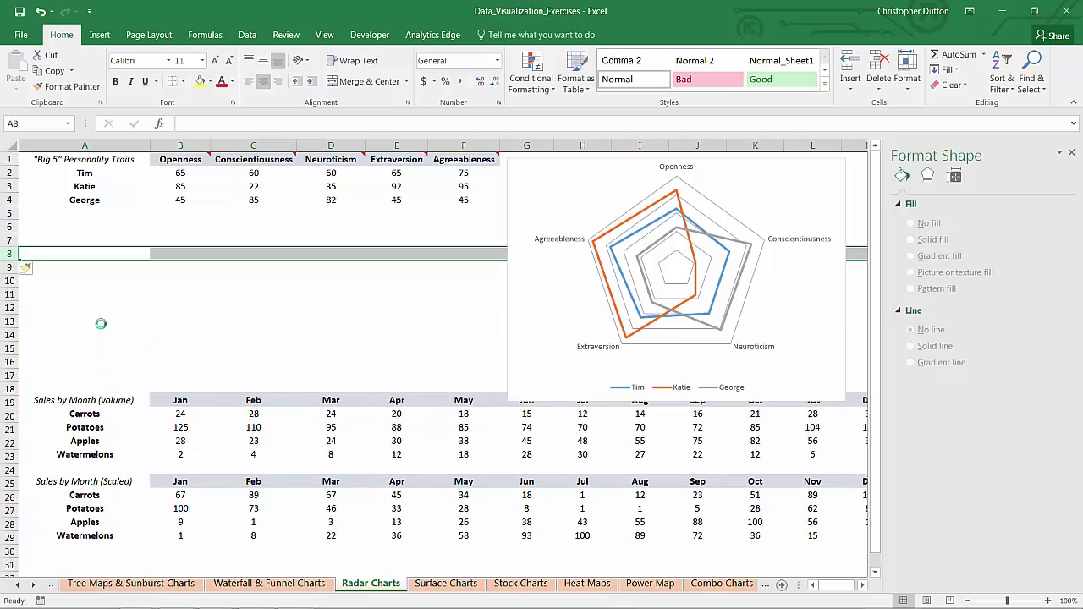
left_click(374, 310)
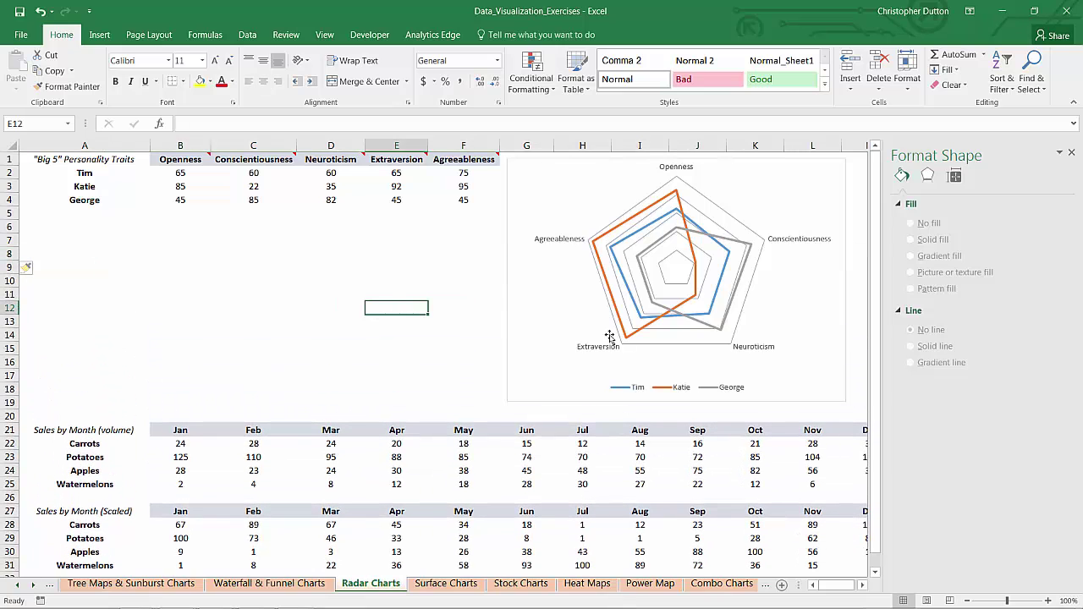
left_click(1069, 155)
Examine the radar chart's series to compare each person's profile across the five personality traits.
mouse_move(738, 279)
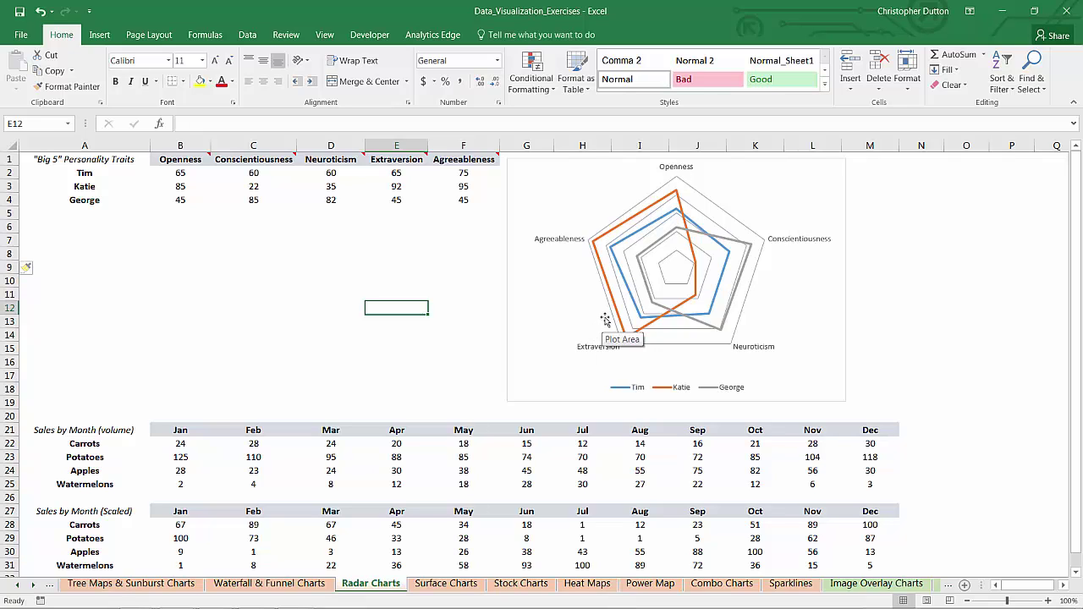
mouse_move(639, 320)
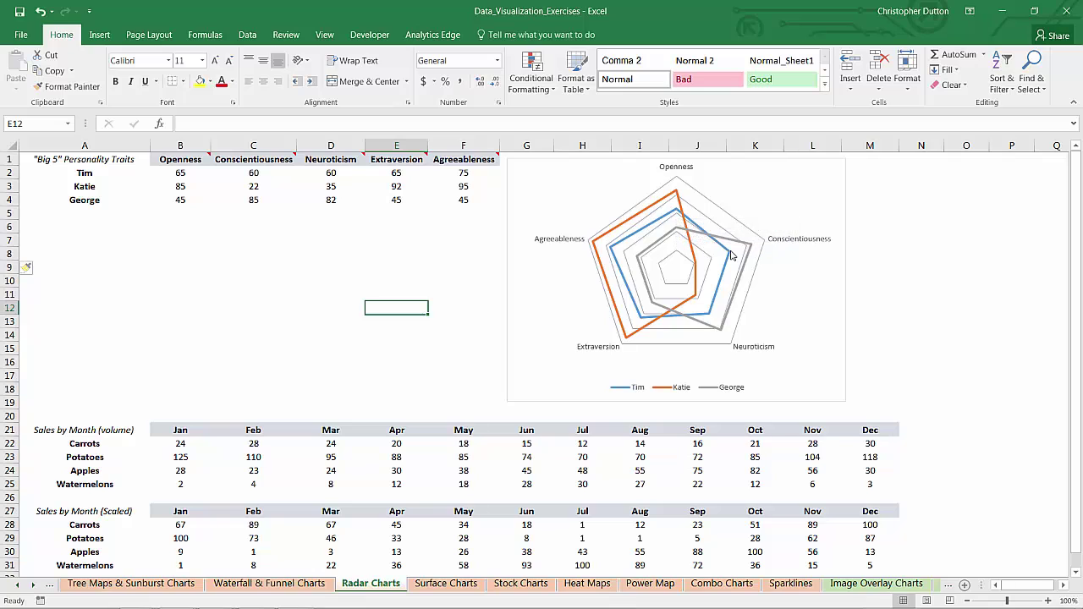
left_click(627, 227)
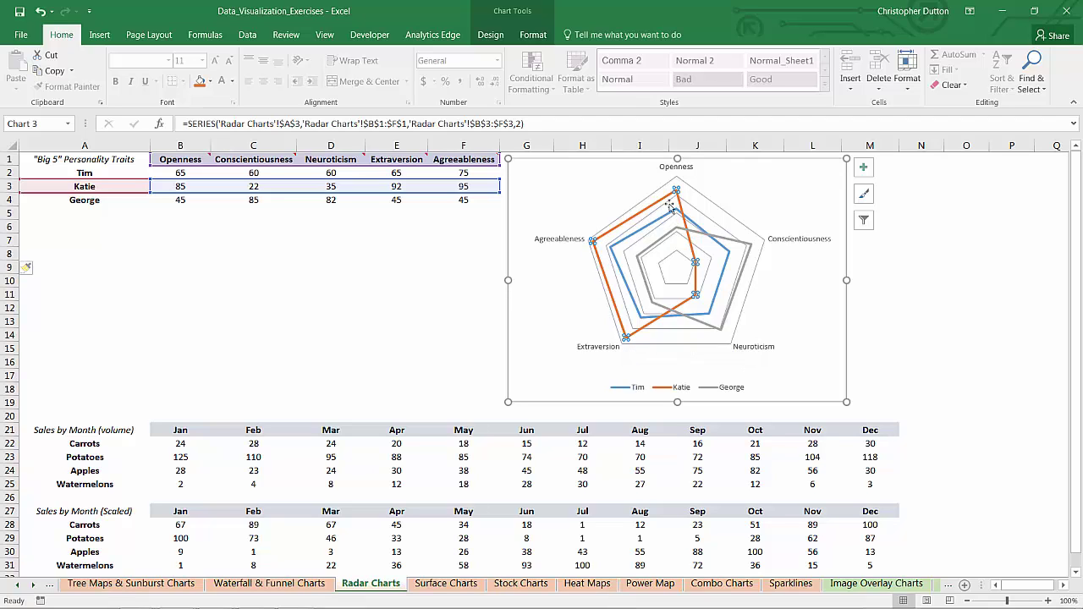
left_click(748, 245)
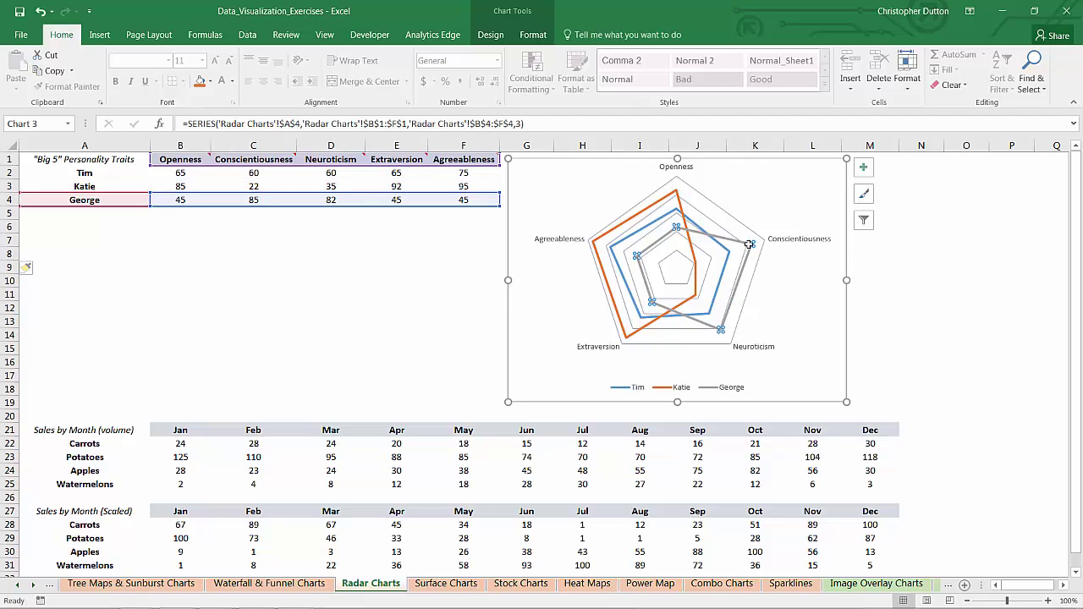
mouse_move(752, 242)
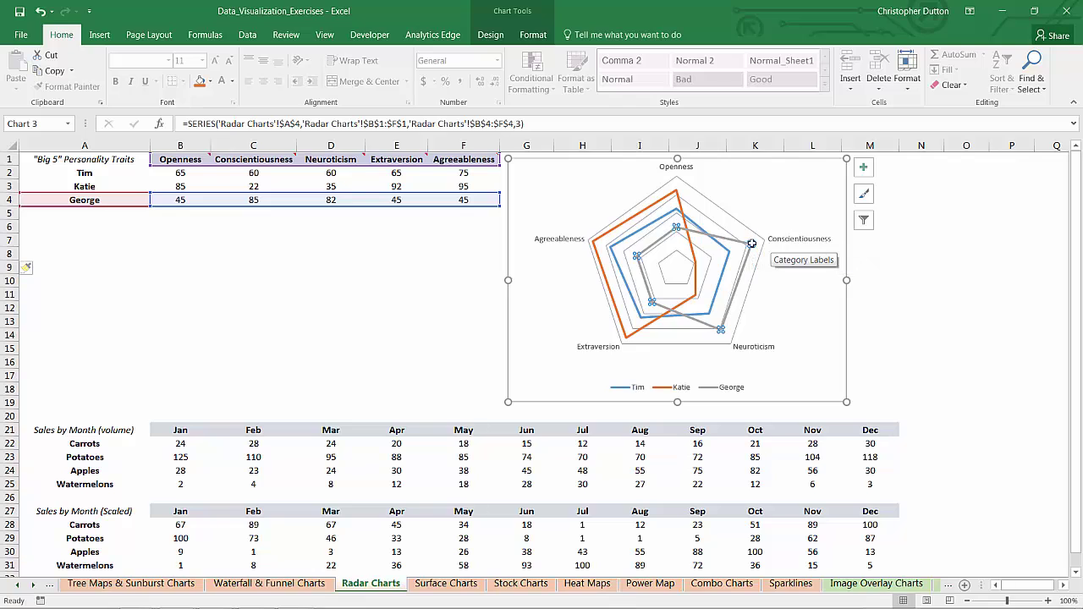
mouse_move(735, 306)
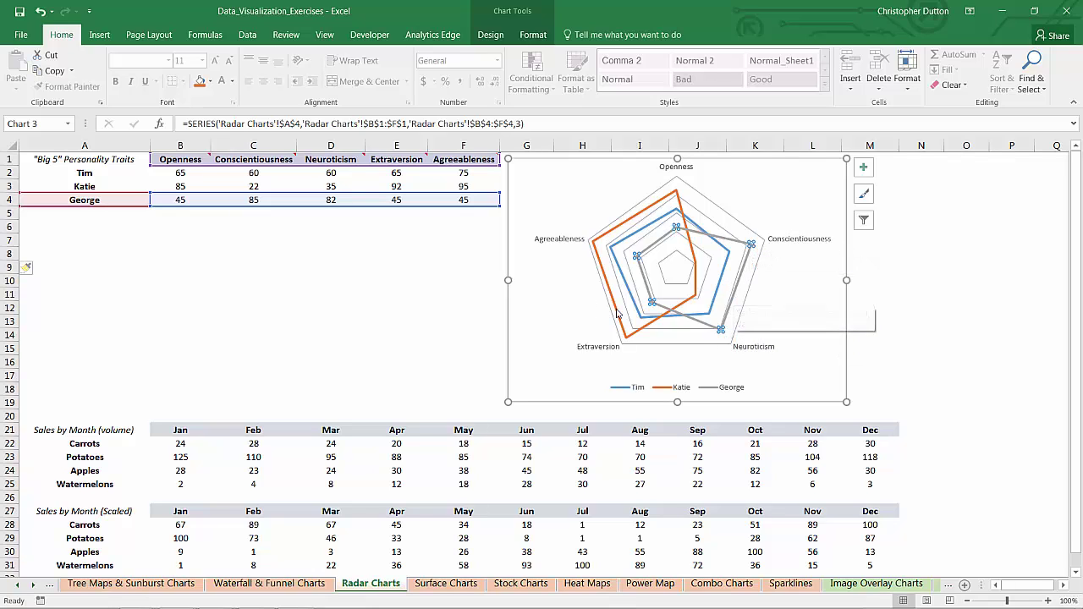
left_click(464, 295)
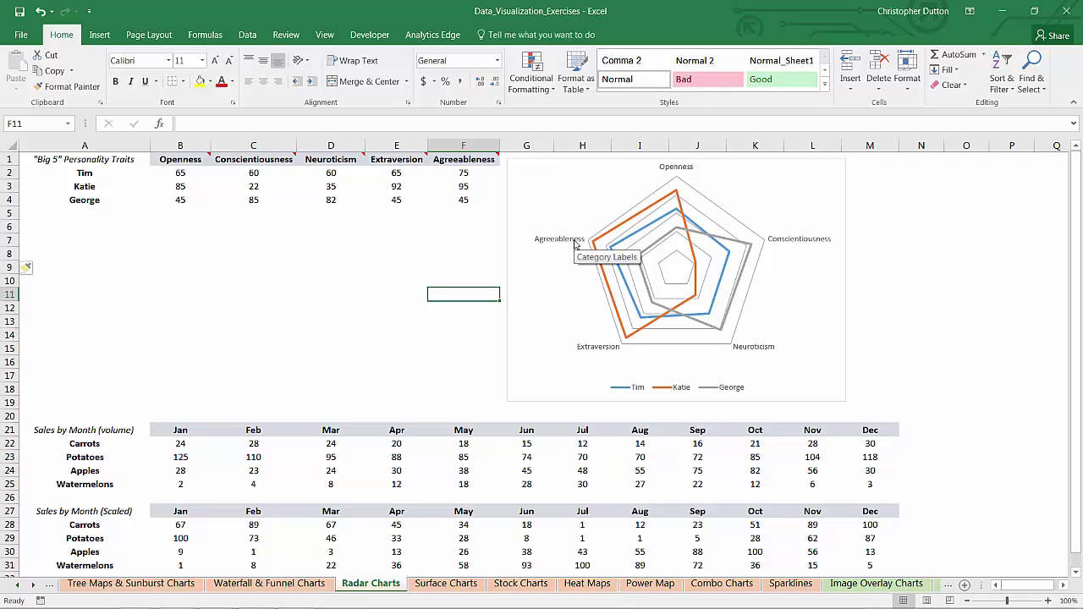
Insert a basic radar chart from the monthly sales volume table (A21:M25) and place it below the scaled sales table.
left_click(474, 236)
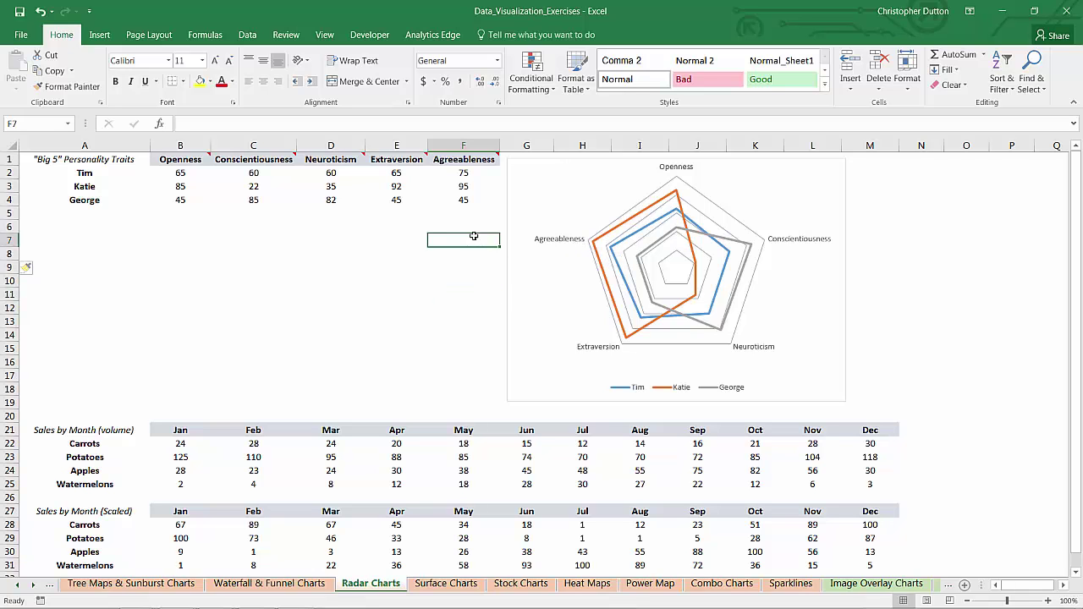
scroll(448, 254, "down", 6)
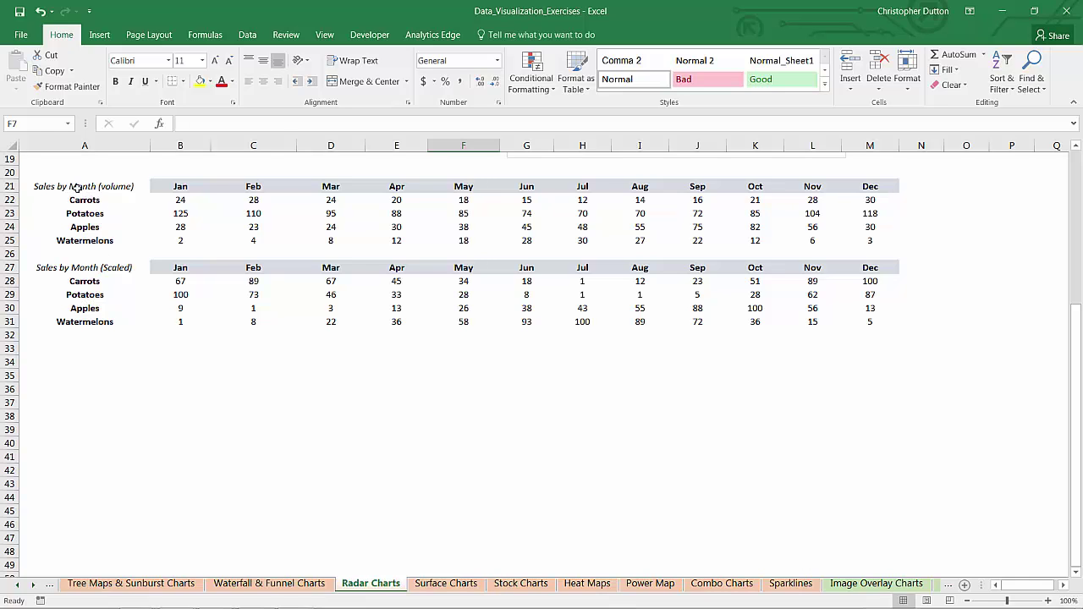
left_click_drag(74, 186, 862, 237)
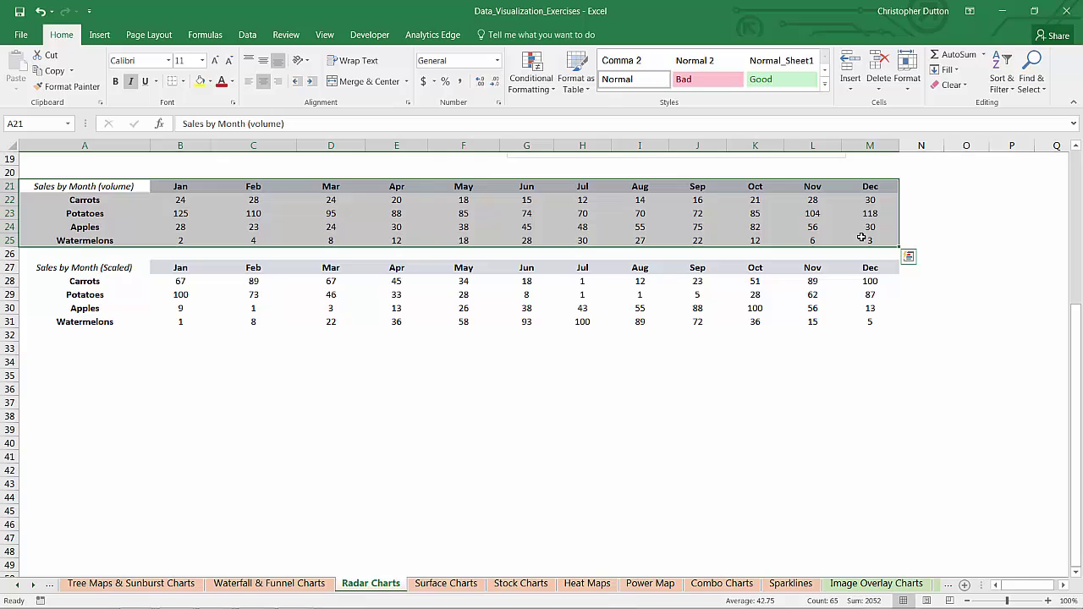
left_click(99, 35)
left_click(412, 76)
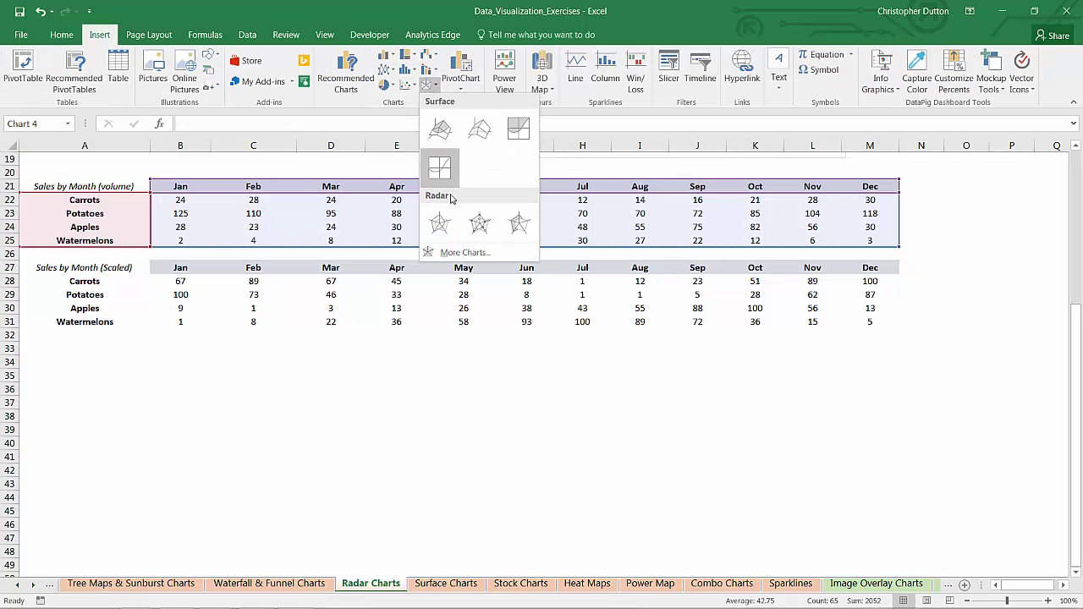
left_click(435, 220)
left_click_drag(546, 283, 90, 377)
Delete the sales volume radar chart's title and enlarge the chart to reach column F and row 49.
left_click(259, 369)
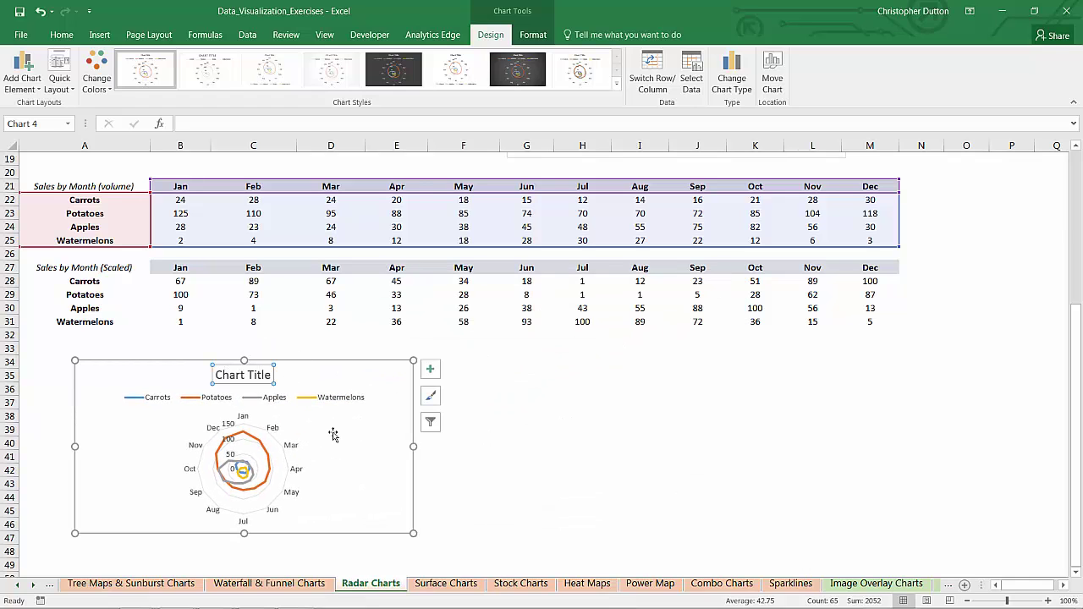
key("Delete")
left_click_drag(413, 535, 465, 561)
Remove the value axis labels from the sales volume radar chart and deselect the chart.
left_click(269, 408)
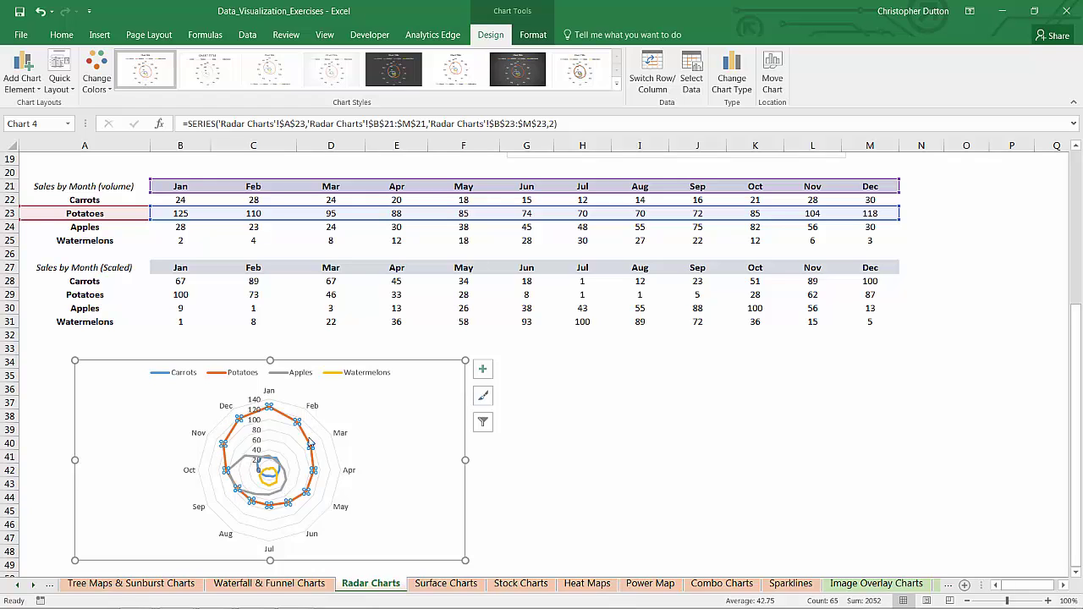
key("Escape")
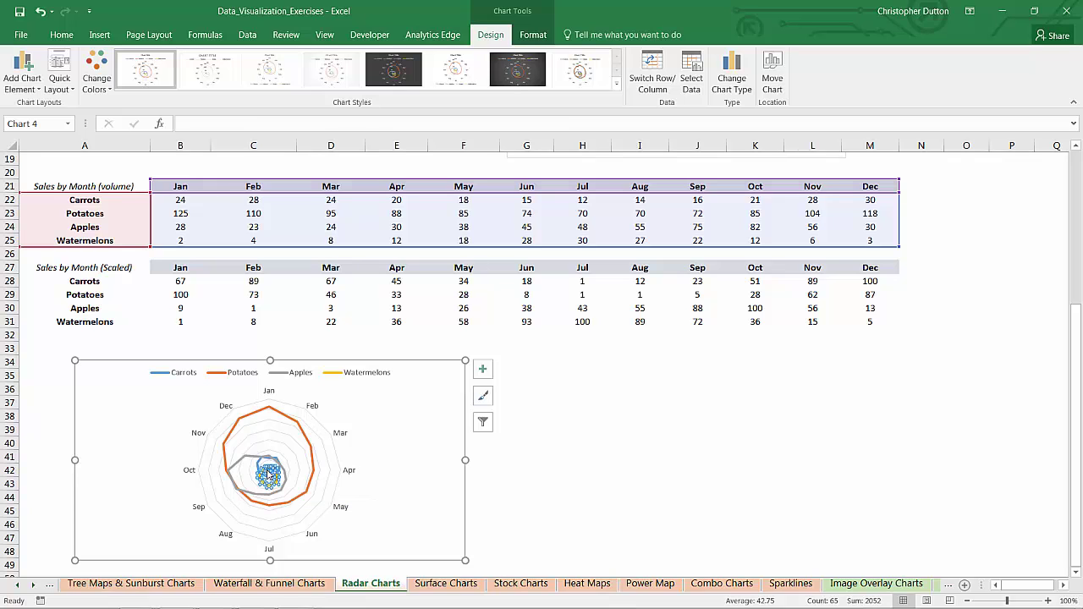
left_click(267, 476)
left_click(261, 468)
key("Escape")
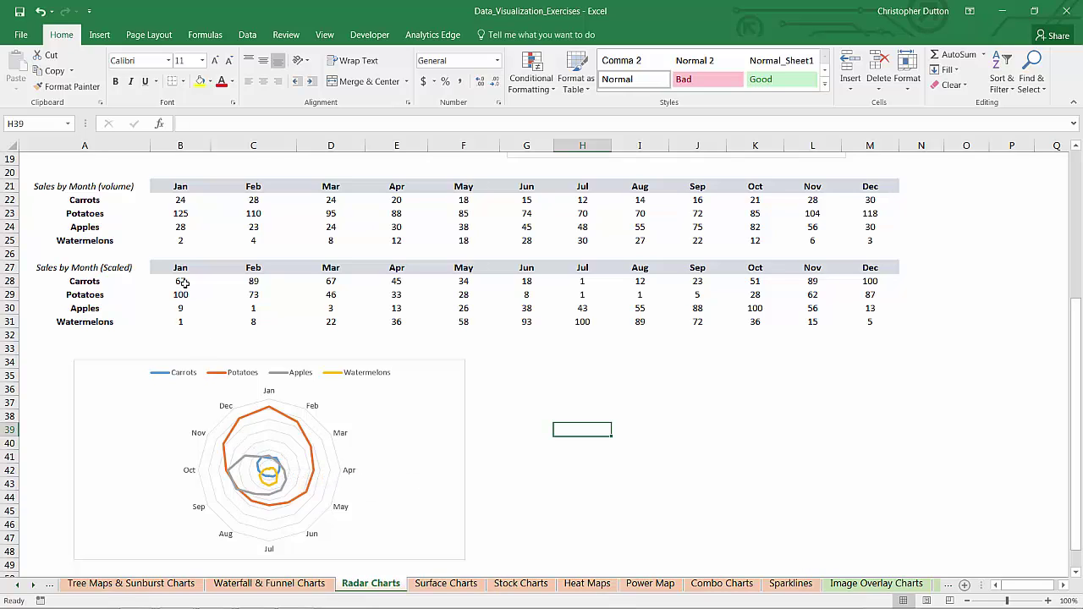
Compare the volume and scaled sales tables and examine the scaling formula in B28 with its referenced cells.
left_click(115, 269)
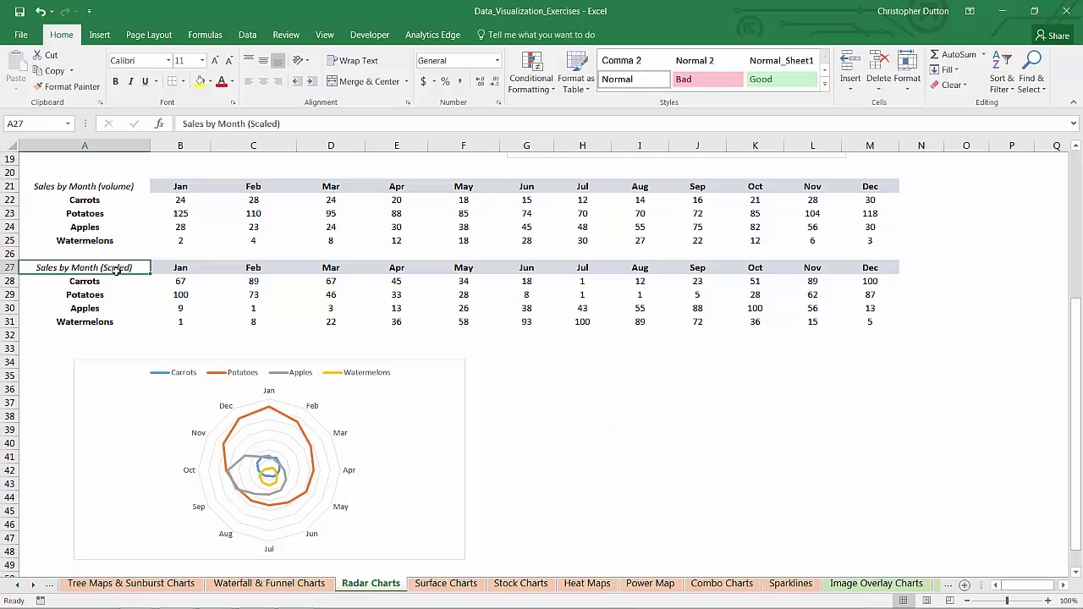
left_click(102, 187)
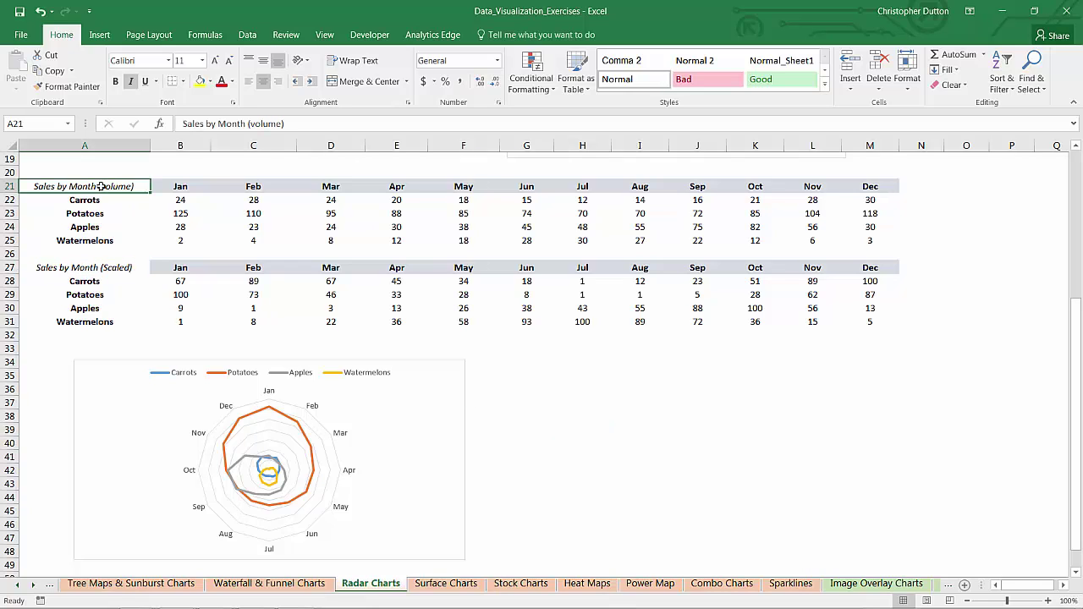
left_click(109, 268)
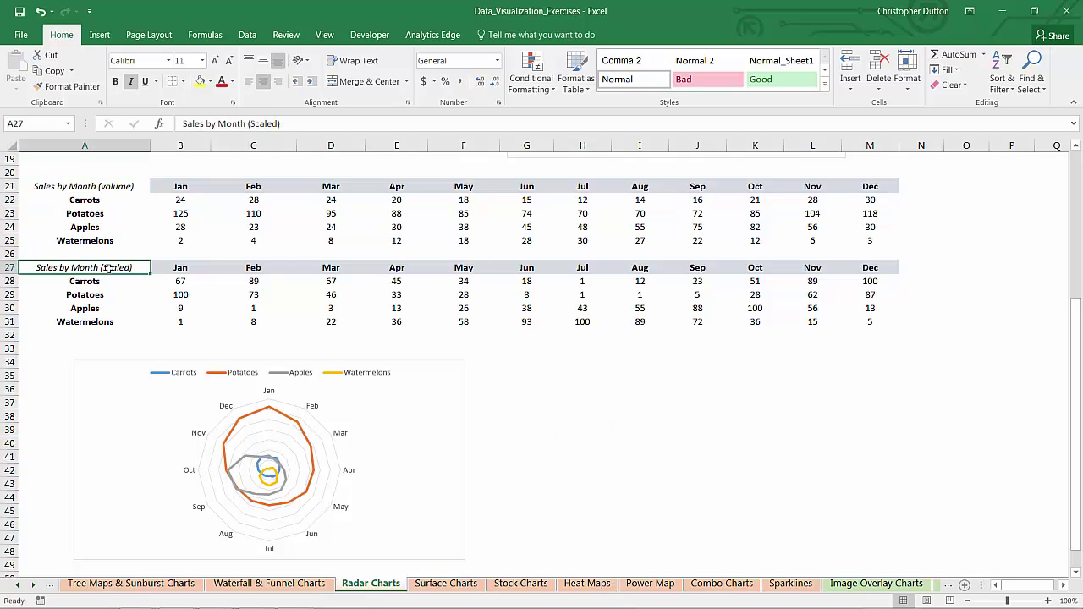
left_click(184, 281)
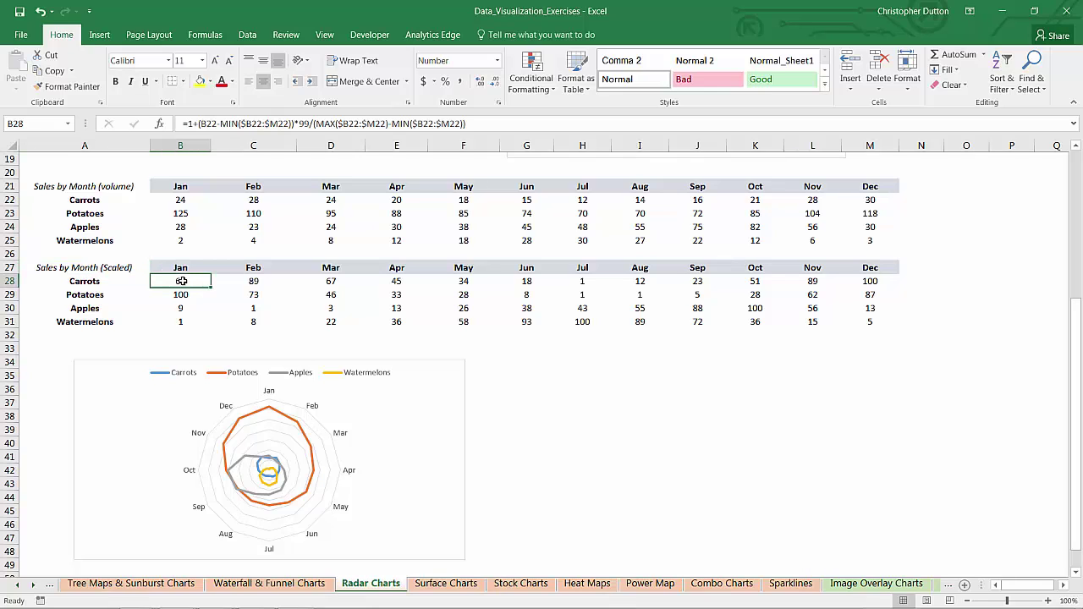
key("F2")
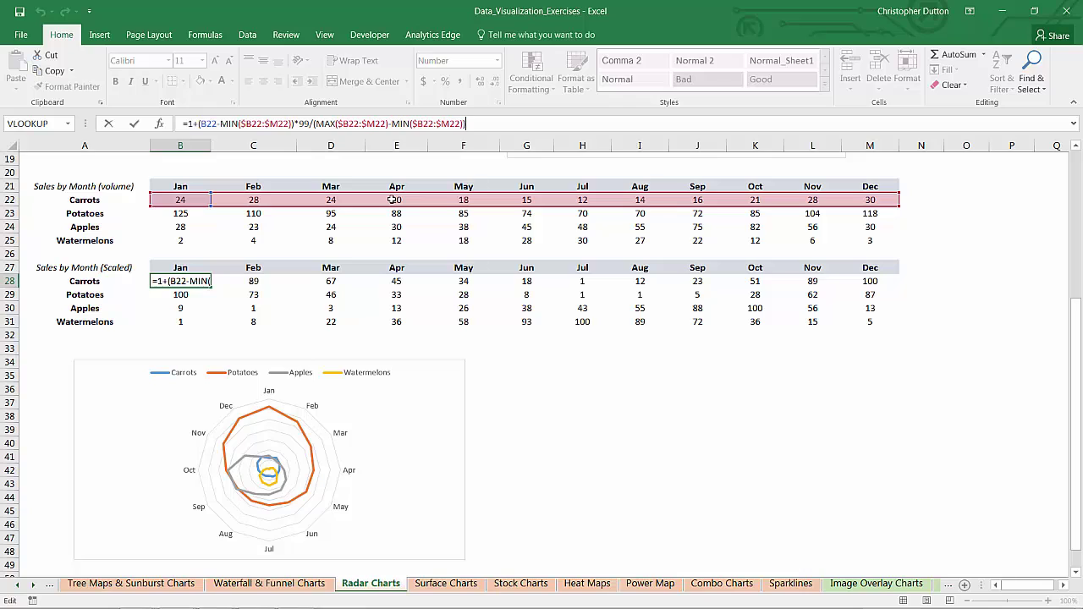
key("Return")
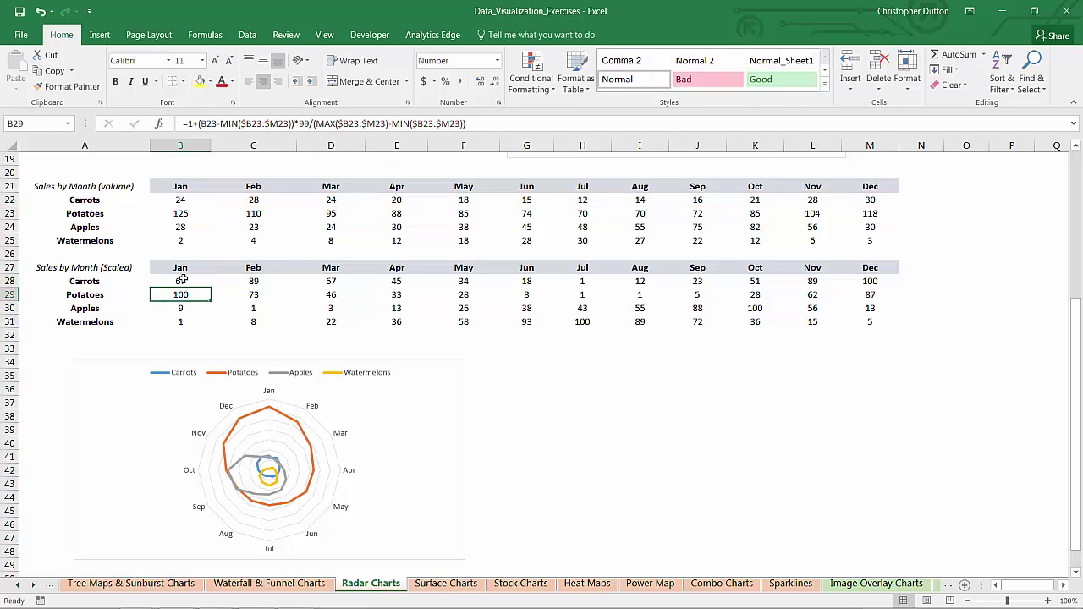
left_click(181, 279)
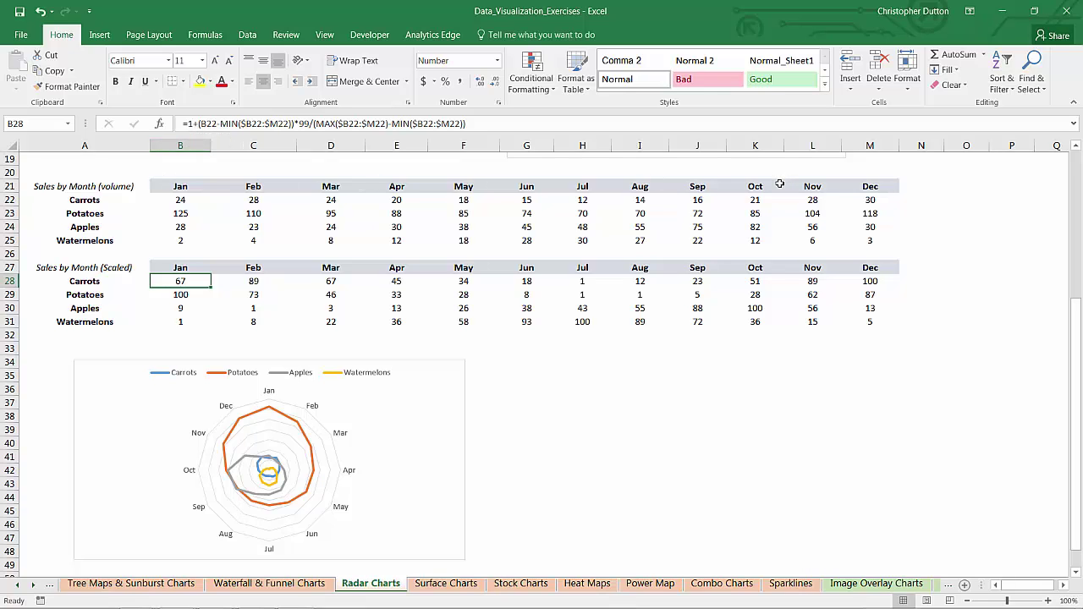
Set the multiplier in B28's scaling formula to 999 and fill the formula across the Carrots row to M28.
left_click(191, 124)
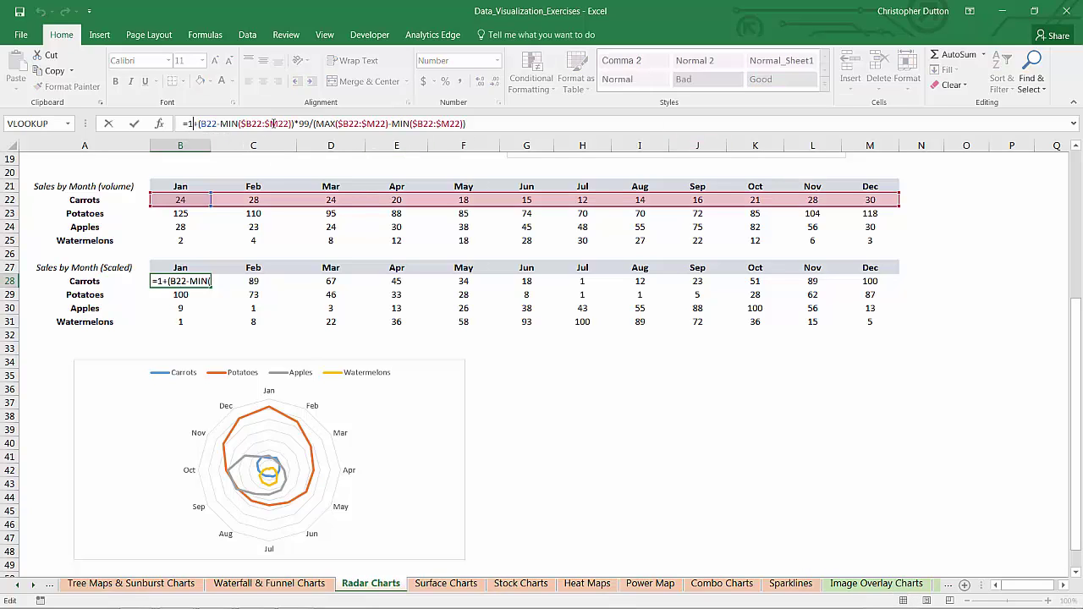
double_click(304, 123)
type("999")
key("Return")
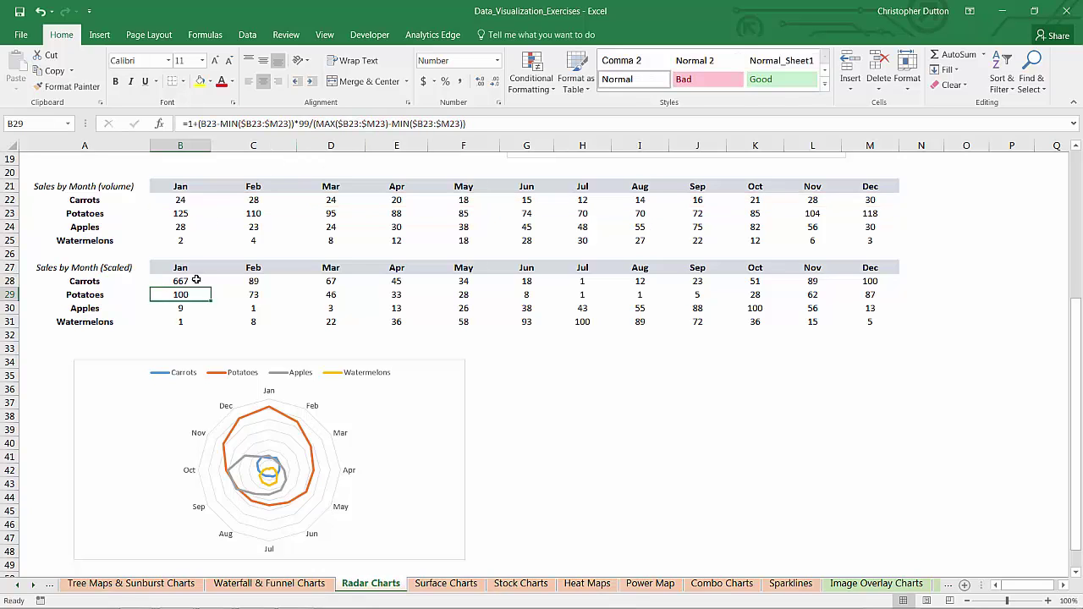
left_click(195, 281)
left_click_drag(211, 288, 884, 281)
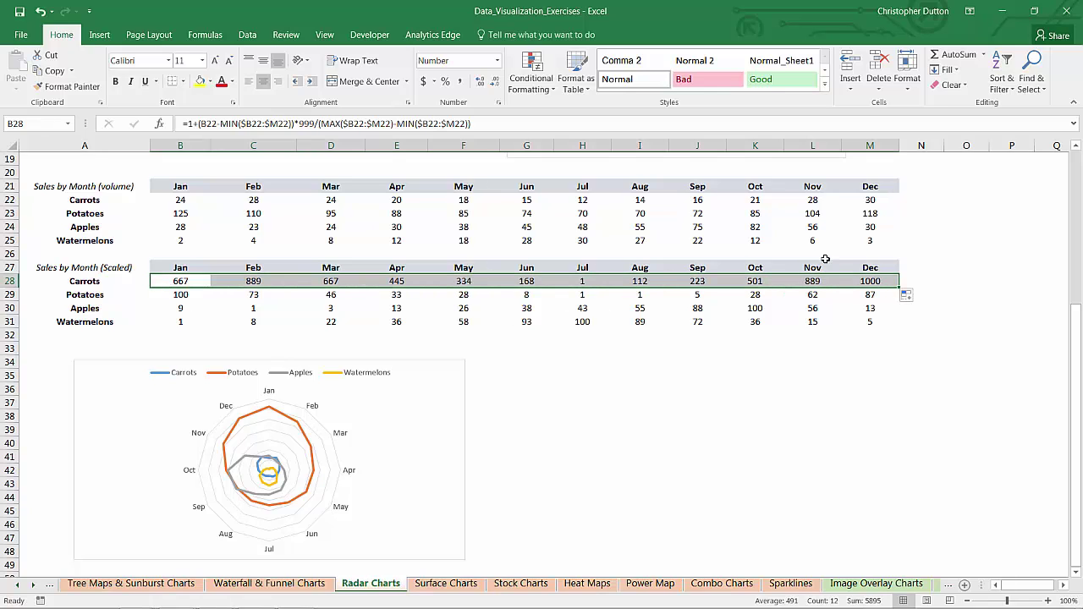
Undo the fill across the scaled Carrots row and set the multiplier in B28's formula back to 99.
key("ctrl+z")
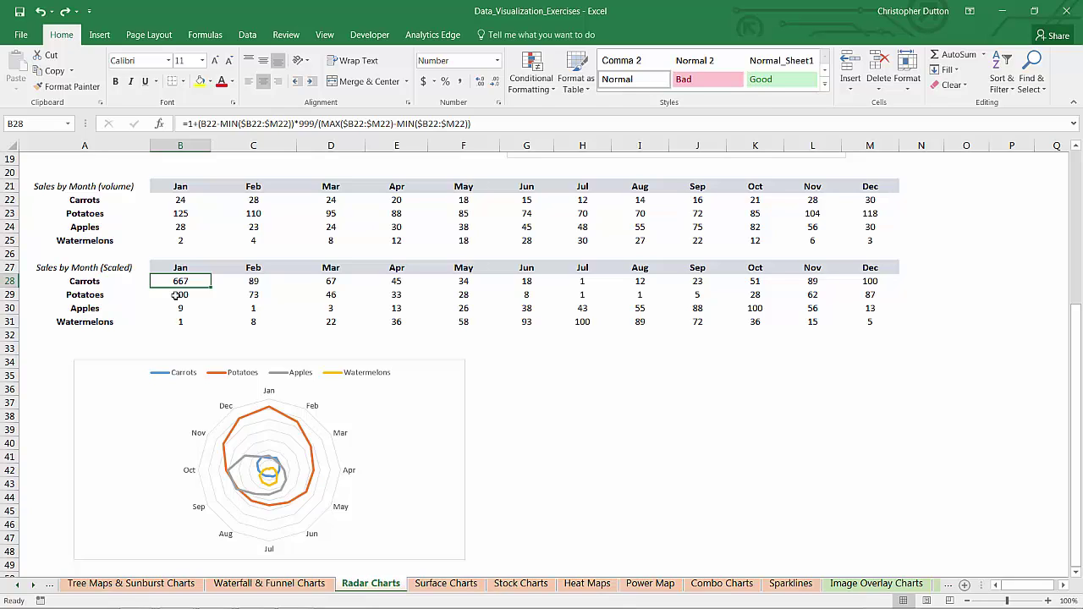
left_click(313, 125)
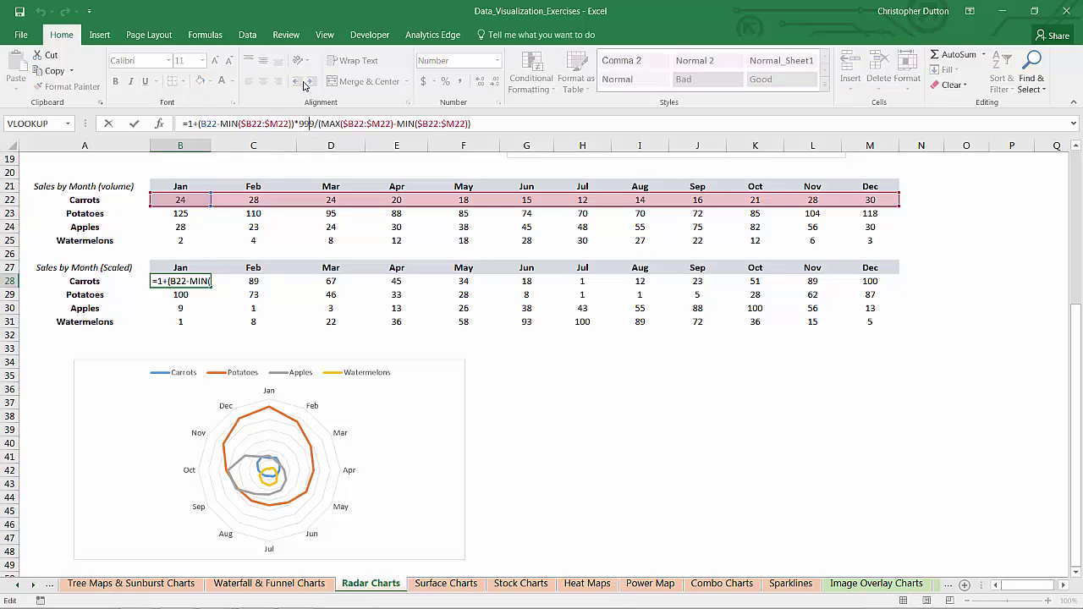
key("BackSpace")
key("Return")
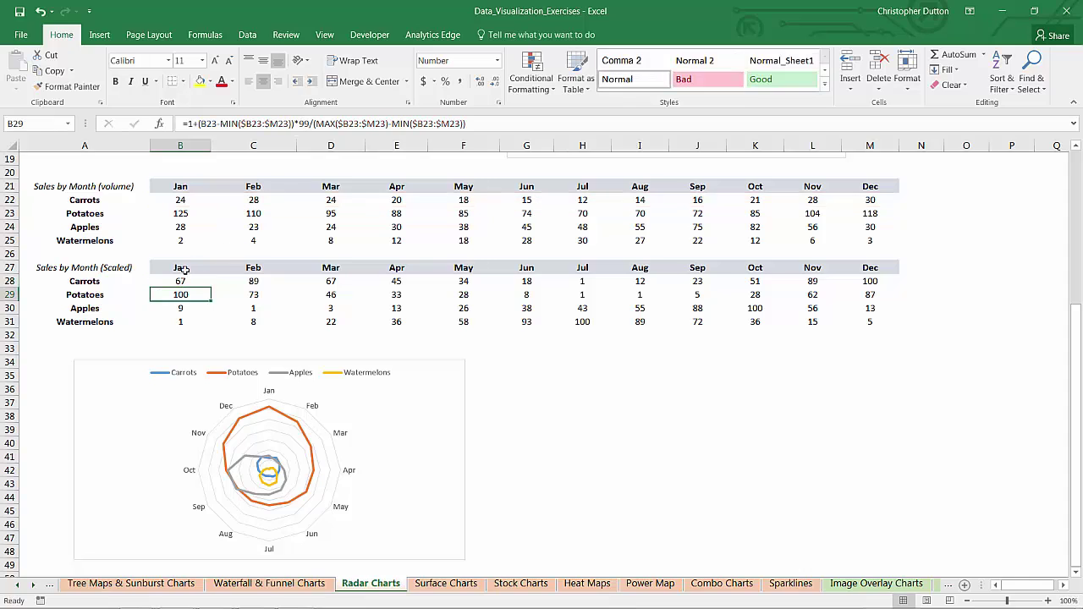
Insert a basic radar chart from the scaled monthly sales table (A27:M31) and place it beside the volume radar chart.
left_click_drag(110, 268, 867, 321)
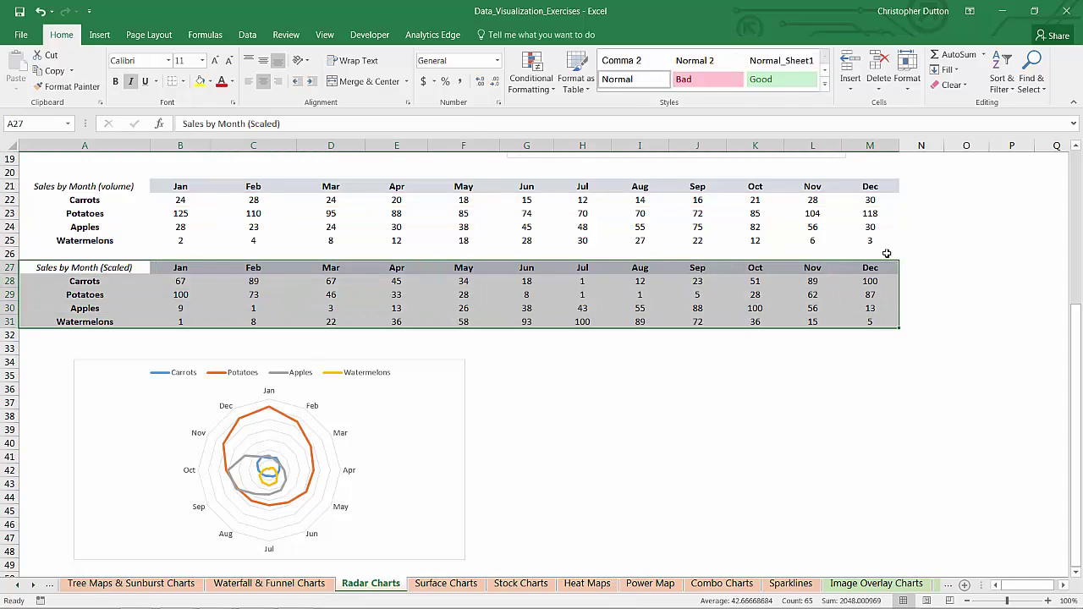
left_click(99, 34)
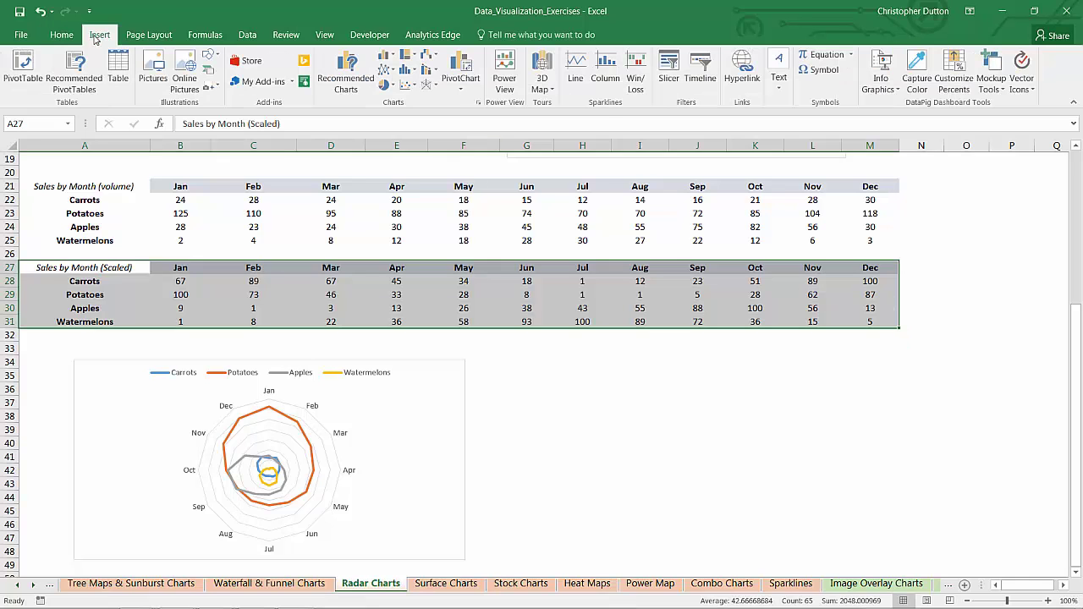
left_click(434, 87)
left_click(438, 222)
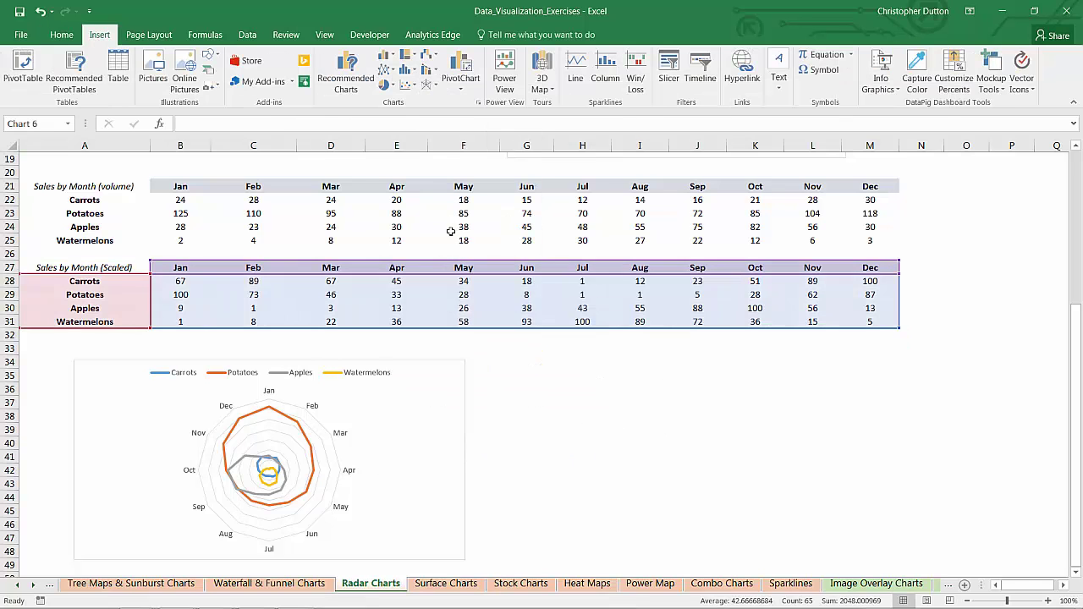
left_click_drag(475, 275, 562, 364)
Delete the scaled sales radar chart's title and stretch the chart to about the height of the volume chart.
left_click(630, 373)
key("Delete")
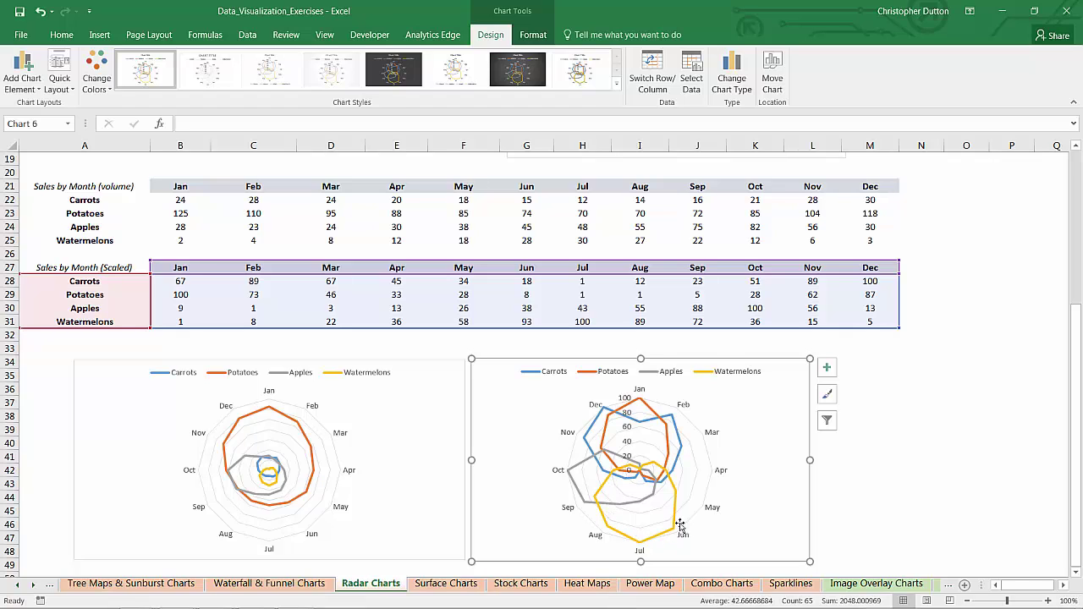
mouse_move(641, 472)
left_click(895, 357)
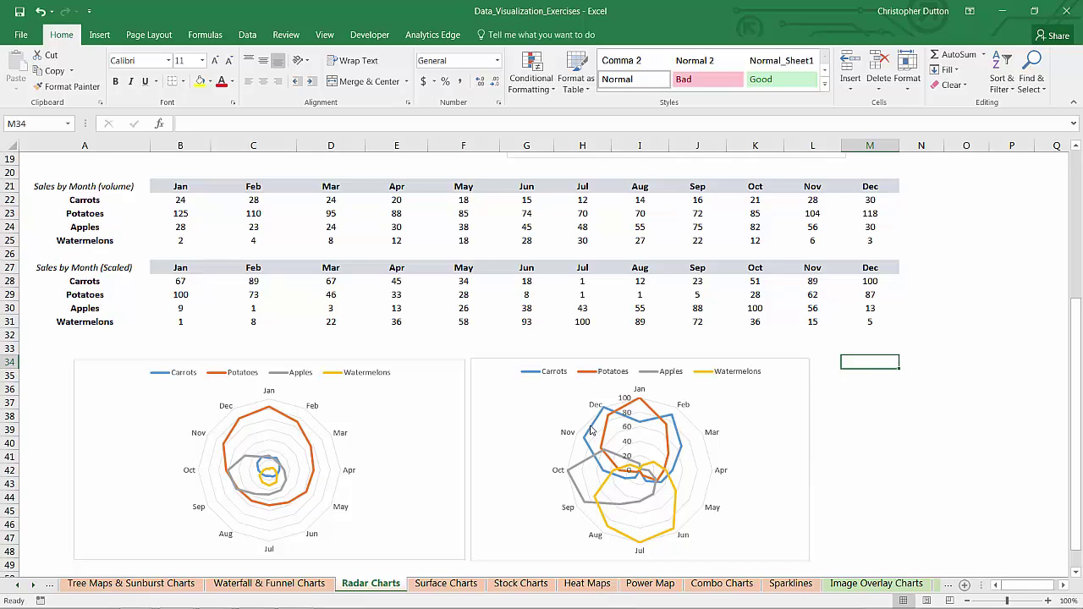
Inspect the Carrots series' December point in the scaled sales radar chart and return to the personality traits chart.
mouse_move(590, 431)
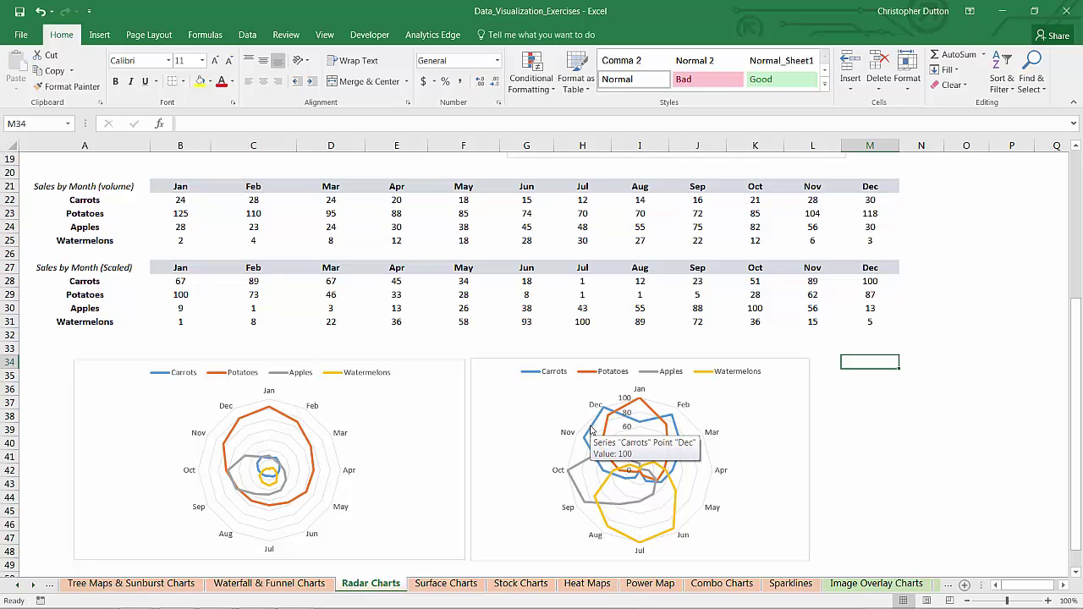
left_click(856, 403)
scroll(817, 381, "up", 6)
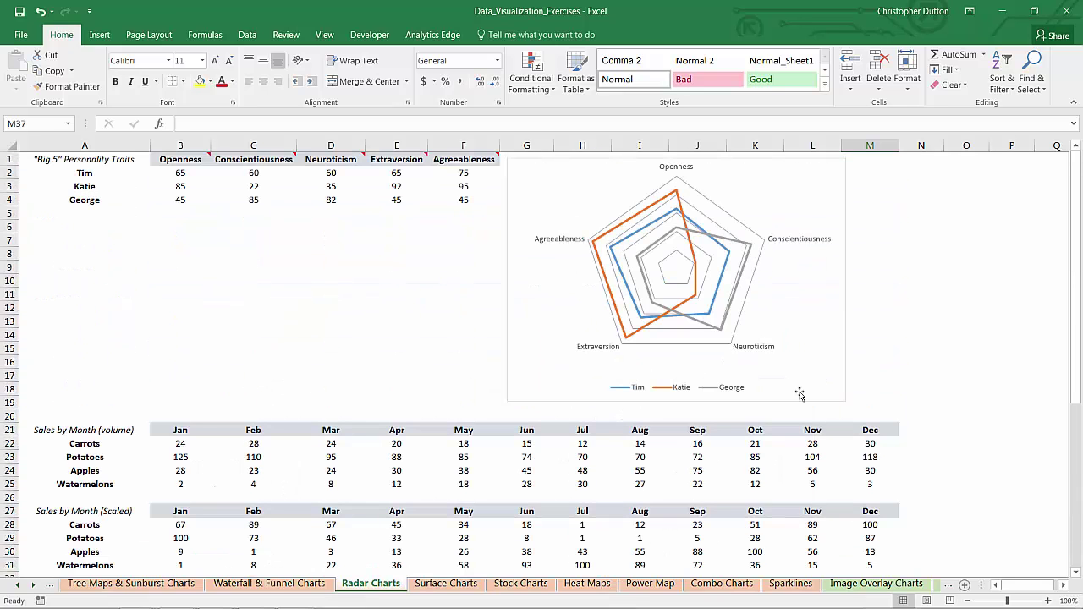